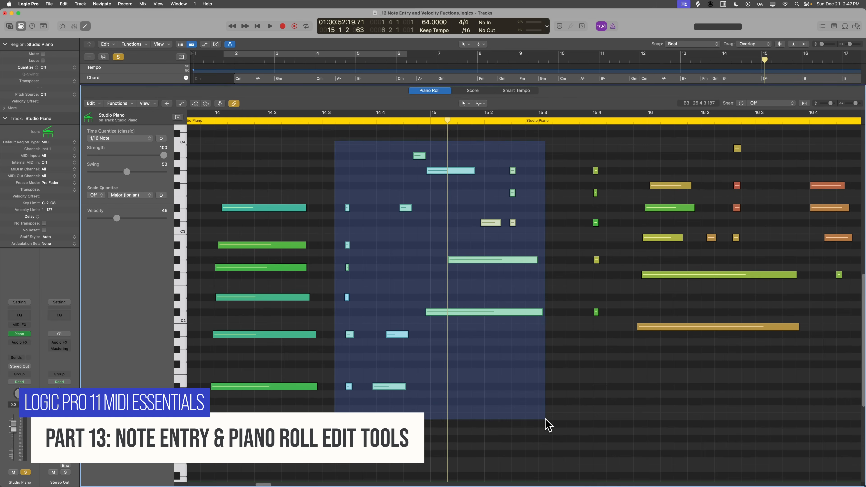
{"action": "left_click_drag", "start_coordinate": [442, 311], "coordinate": [445, 312]}
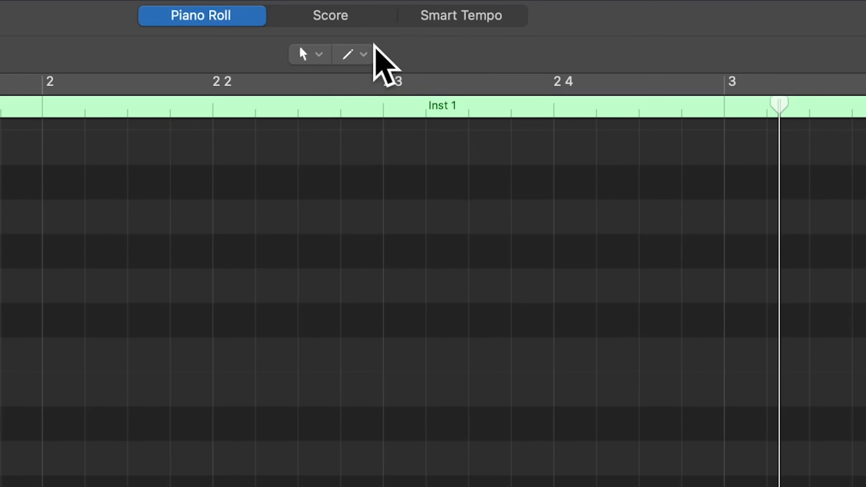
- Examine the edit tools available as the Piano Roll's primary and secondary pointer tools
{"action": "left_click", "coordinate": [354, 54]}
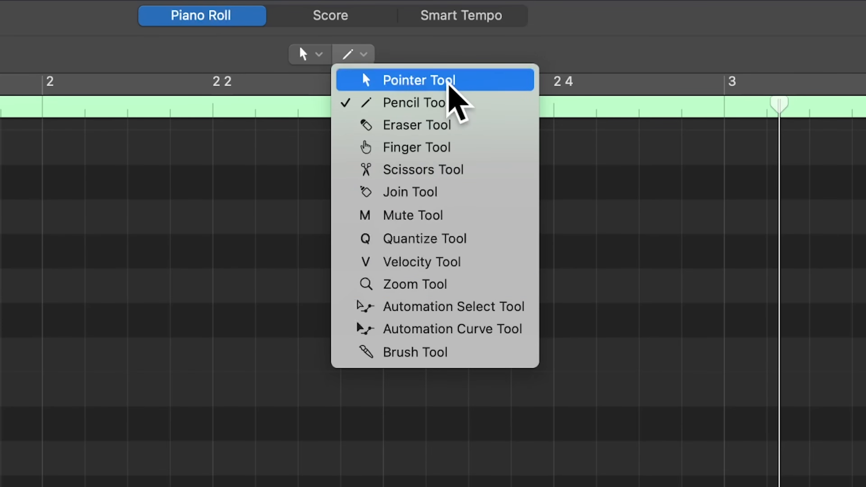
{"action": "left_click", "coordinate": [286, 247]}
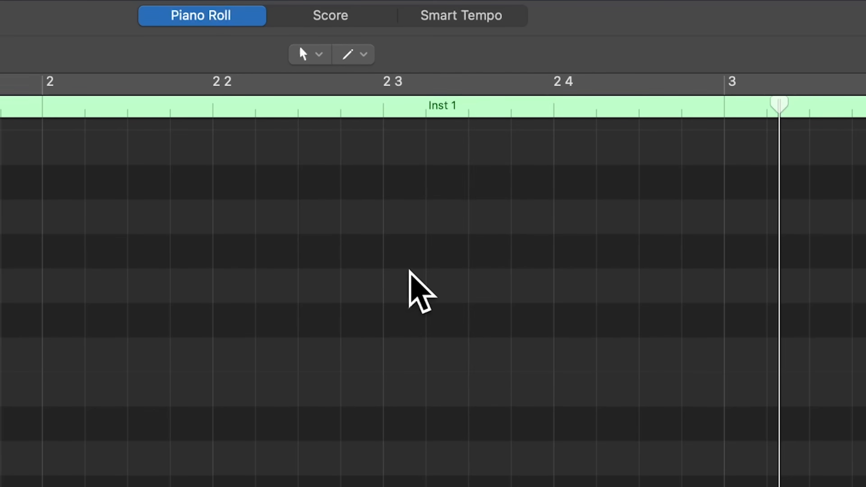
{"action": "left_click", "coordinate": [306, 55]}
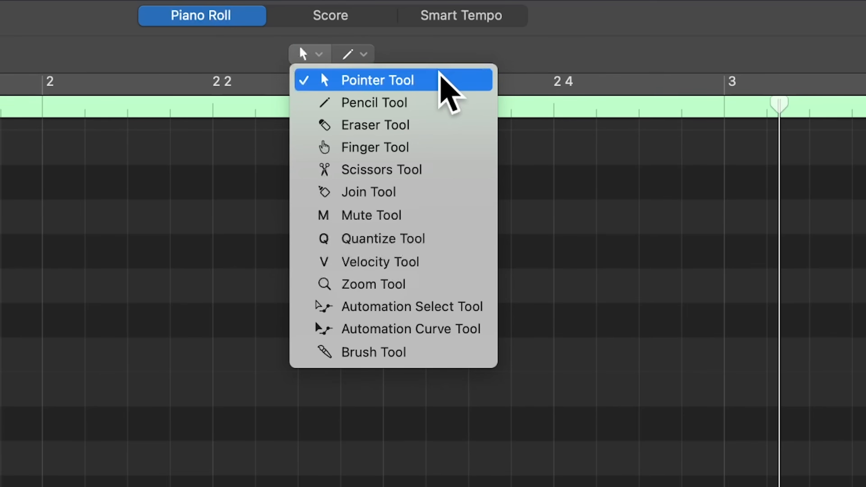
{"action": "left_click", "coordinate": [218, 139]}
{"action": "left_click", "coordinate": [350, 55]}
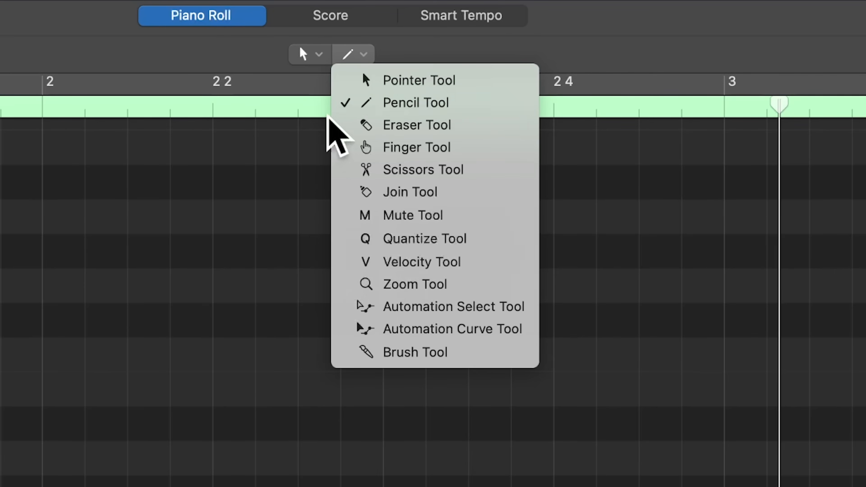
{"action": "left_click", "coordinate": [191, 193]}
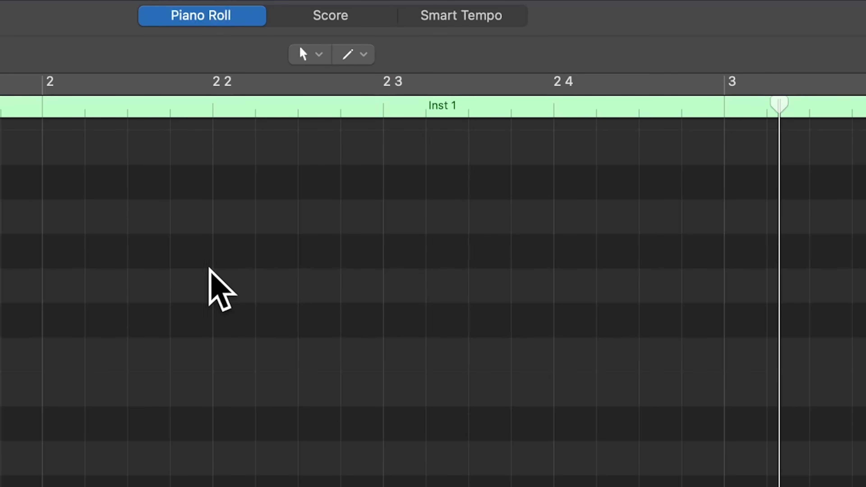
{"action": "left_click", "coordinate": [351, 54]}
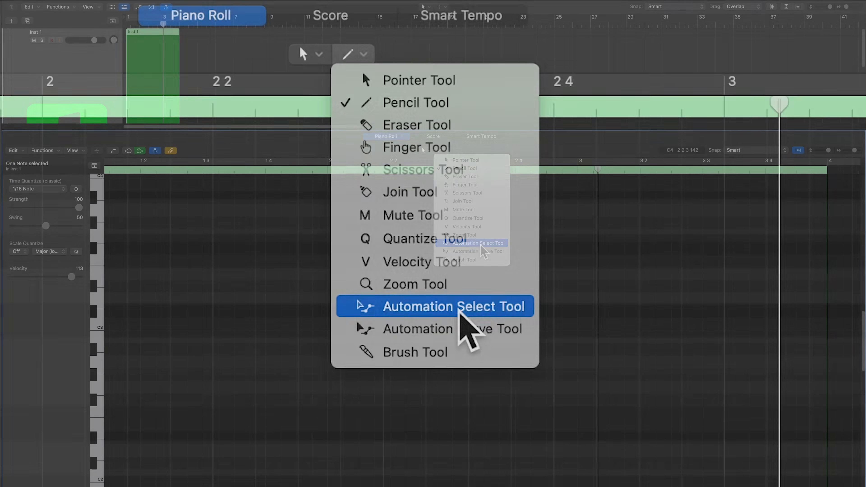
{"action": "left_click", "coordinate": [358, 243]}
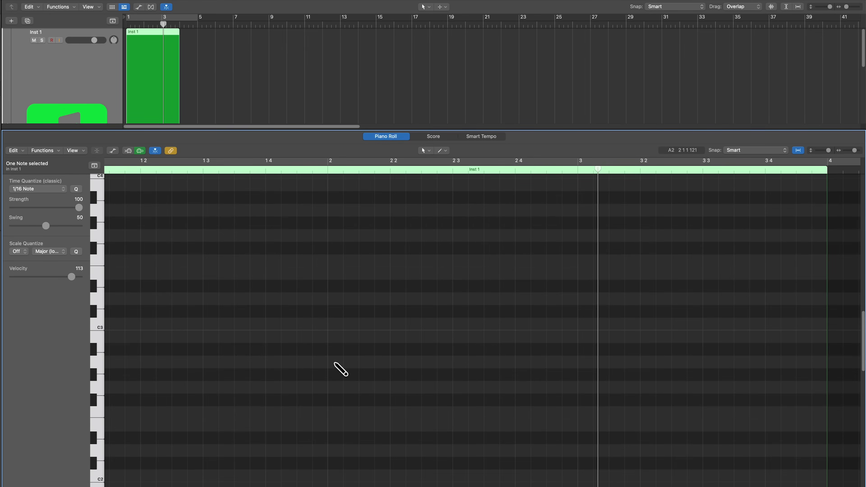
- Draw a one-bar A2 note starting at bar 2 and set its velocity to 79
{"action": "left_click", "coordinate": [335, 363]}
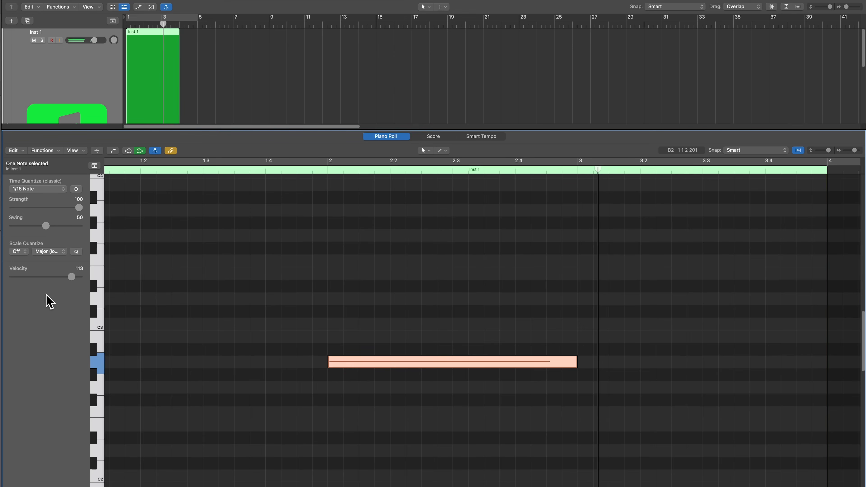
{"action": "left_click_drag", "start_coordinate": [70, 277], "coordinate": [53, 277]}
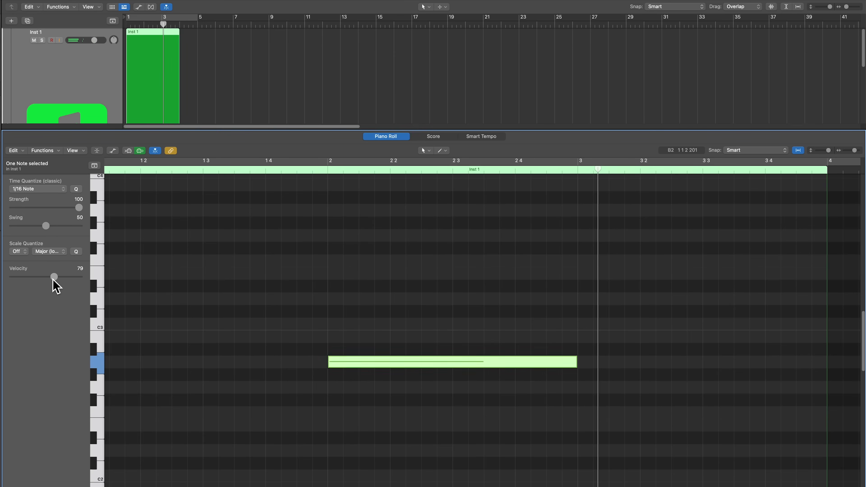
{"action": "left_click", "coordinate": [284, 331]}
{"action": "scroll", "coordinate": [311, 352], "scroll_direction": "left", "scroll_amount": 1}
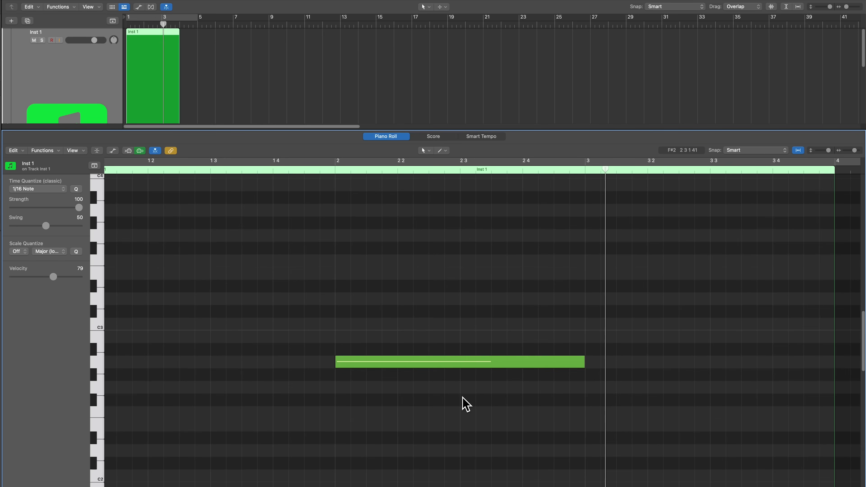
- Shorten the A2 note so that it ends on beat 3 of bar 2
{"action": "left_click", "coordinate": [492, 362]}
{"action": "left_click_drag", "start_coordinate": [584, 362], "coordinate": [459, 373]}
{"action": "left_click", "coordinate": [450, 400]}
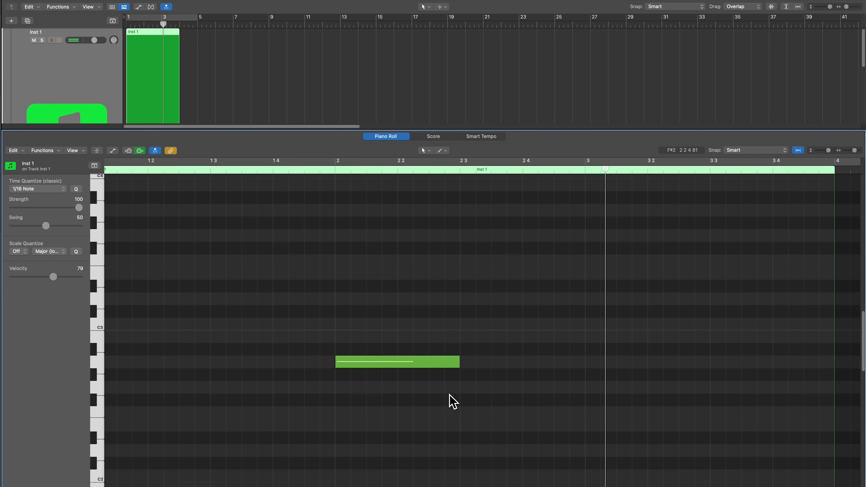
- Set the A2 note's velocity to 102 and add a C3 note at the start of bar 2
{"action": "left_click", "coordinate": [424, 361]}
{"action": "left_click_drag", "start_coordinate": [53, 276], "coordinate": [66, 278]}
{"action": "scroll", "coordinate": [90, 296], "scroll_direction": "left", "scroll_amount": 1}
{"action": "left_click", "coordinate": [289, 302]}
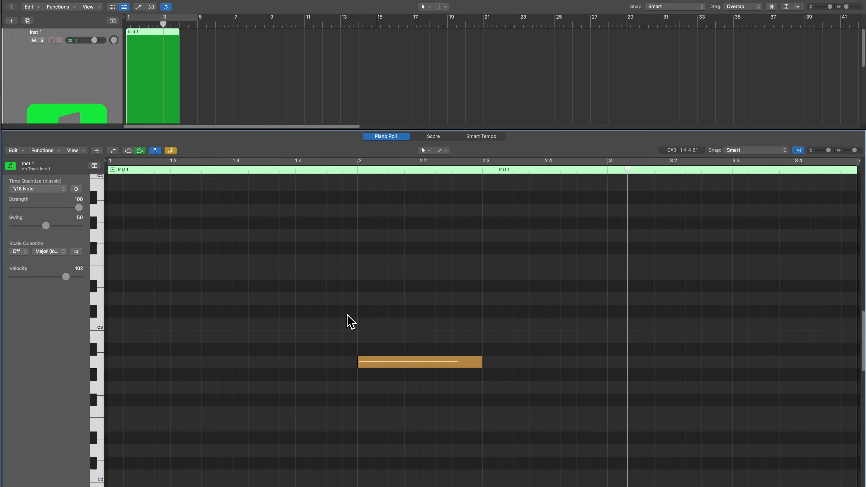
{"action": "left_click", "coordinate": [362, 323]}
{"action": "left_click", "coordinate": [329, 331]}
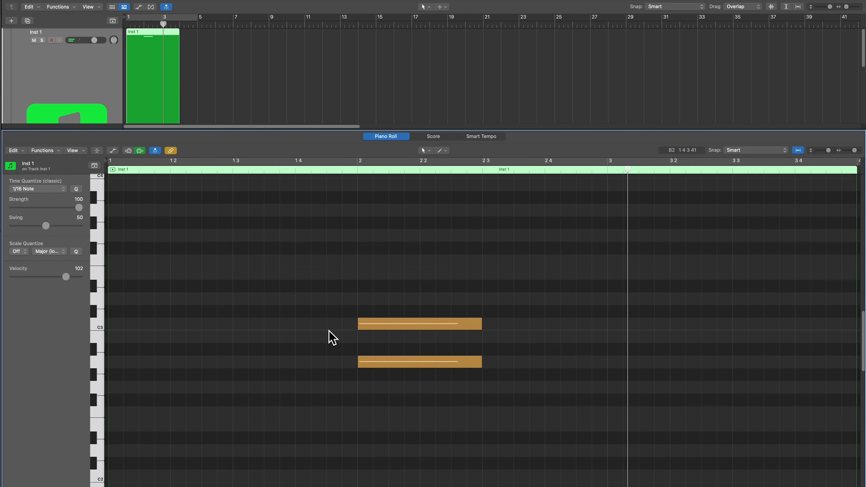
- Lengthen the A2 and C3 notes to beat 4 of bar 2 and set their velocity to 73
{"action": "left_click_drag", "start_coordinate": [310, 296], "coordinate": [481, 399]}
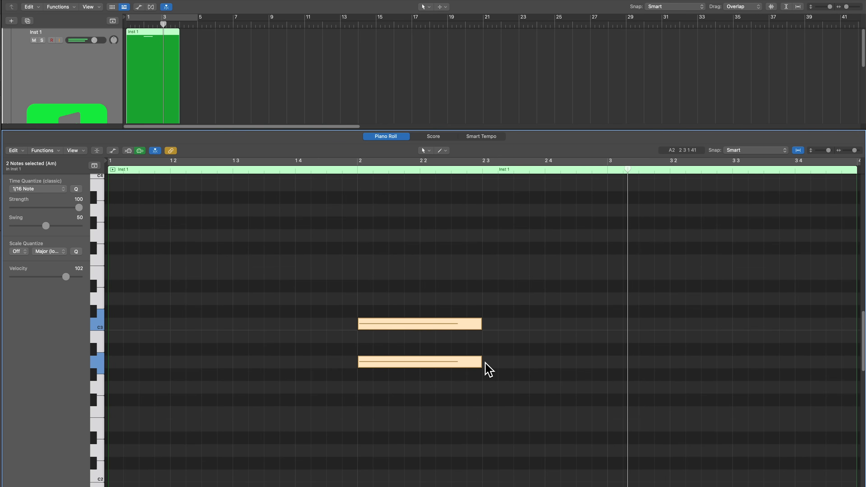
{"action": "left_click_drag", "start_coordinate": [478, 362], "coordinate": [544, 362]}
{"action": "left_click_drag", "start_coordinate": [66, 277], "coordinate": [51, 276]}
{"action": "left_click", "coordinate": [220, 285]}
- Add an E3 note at the start of bar 2 and a G3 note above it with velocity 54
{"action": "left_click", "coordinate": [360, 273], "text": "super"}
{"action": "left_click", "coordinate": [291, 328]}
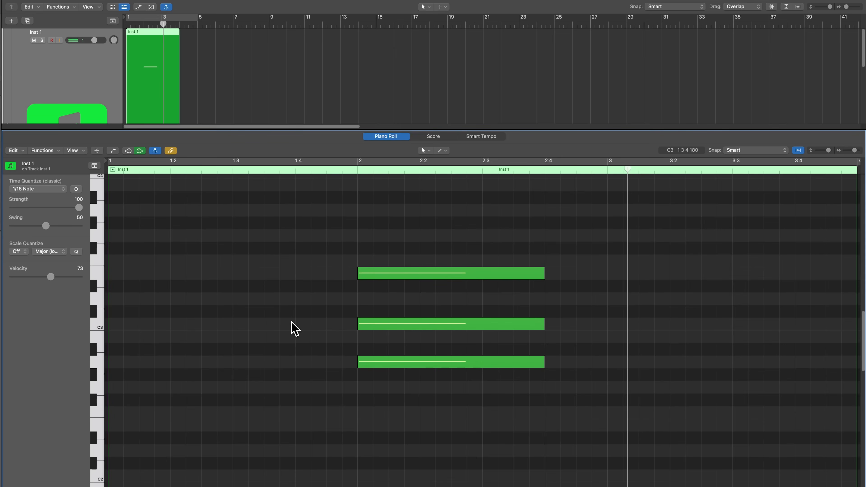
{"action": "left_click_drag", "start_coordinate": [58, 278], "coordinate": [41, 281]}
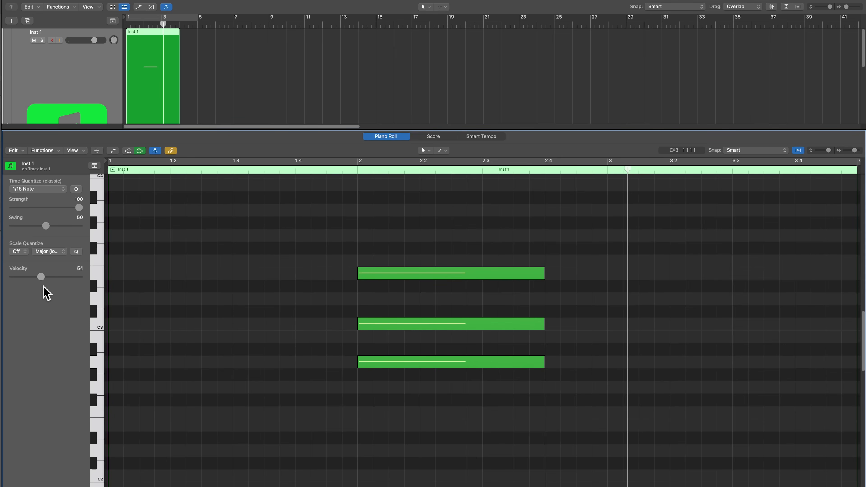
{"action": "left_click", "coordinate": [359, 236]}
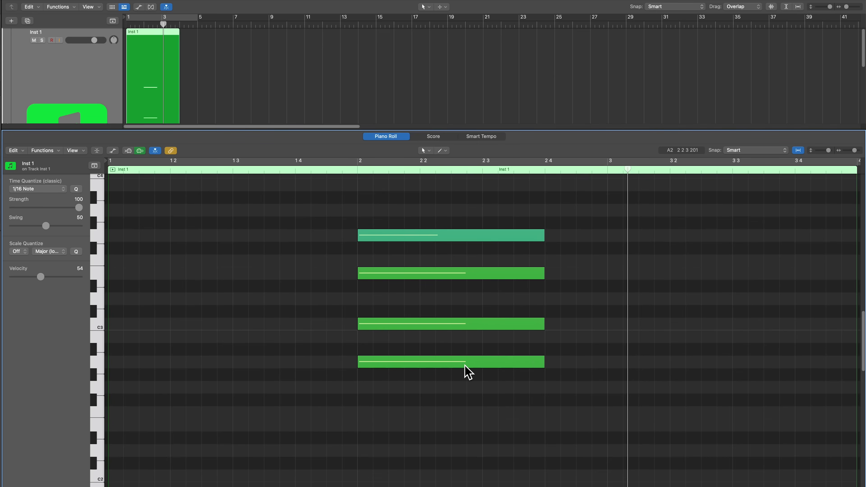
- Lower the A2 note's velocity to 1
{"action": "left_click", "coordinate": [400, 365]}
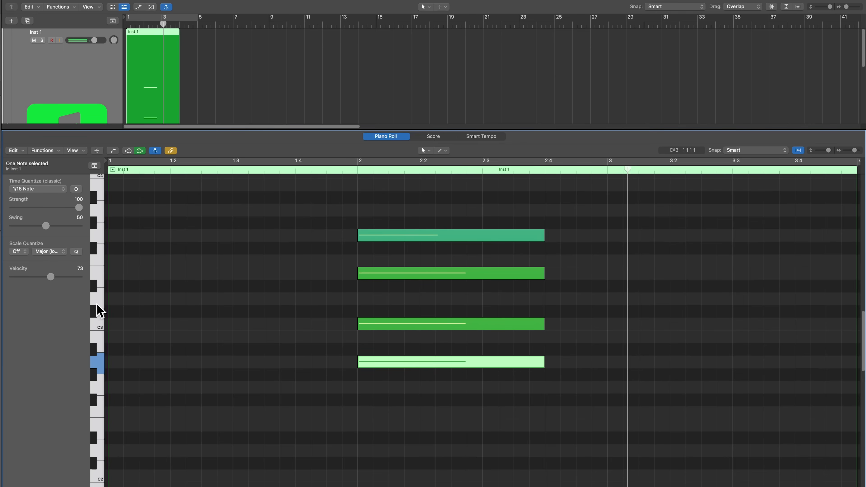
{"action": "left_click_drag", "start_coordinate": [51, 278], "coordinate": [18, 285]}
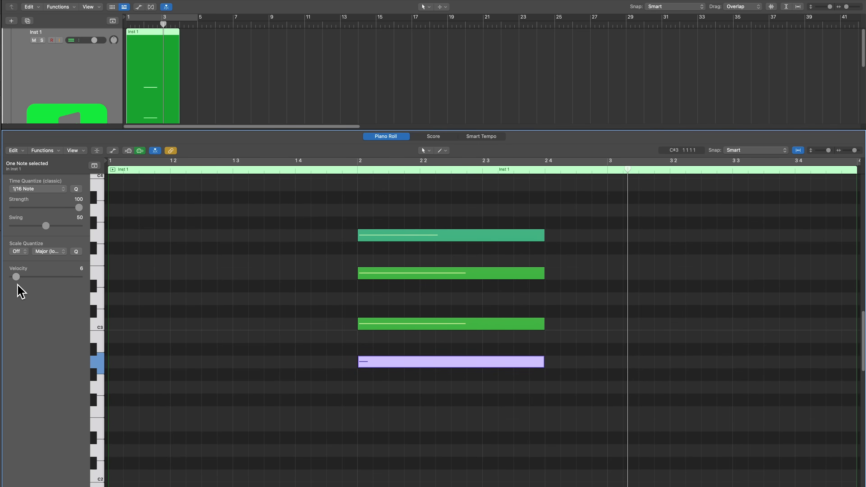
{"action": "left_click", "coordinate": [223, 339]}
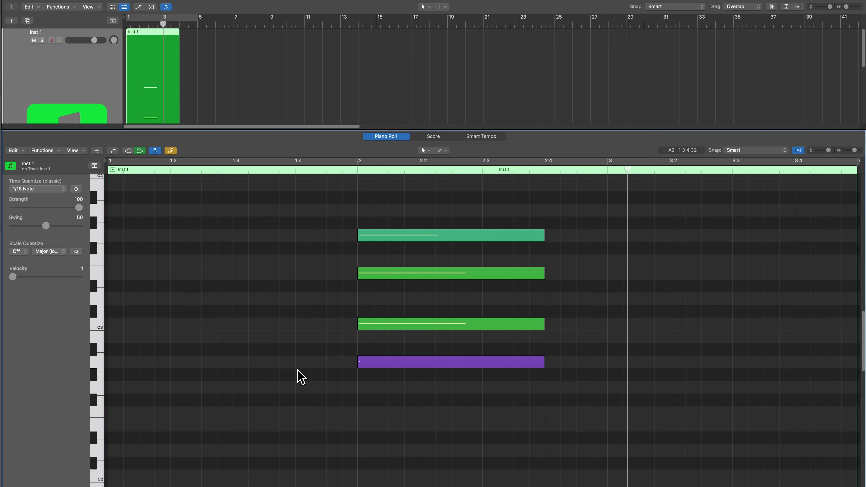
- Raise the A2 note's velocity to 12
{"action": "left_click", "coordinate": [364, 364]}
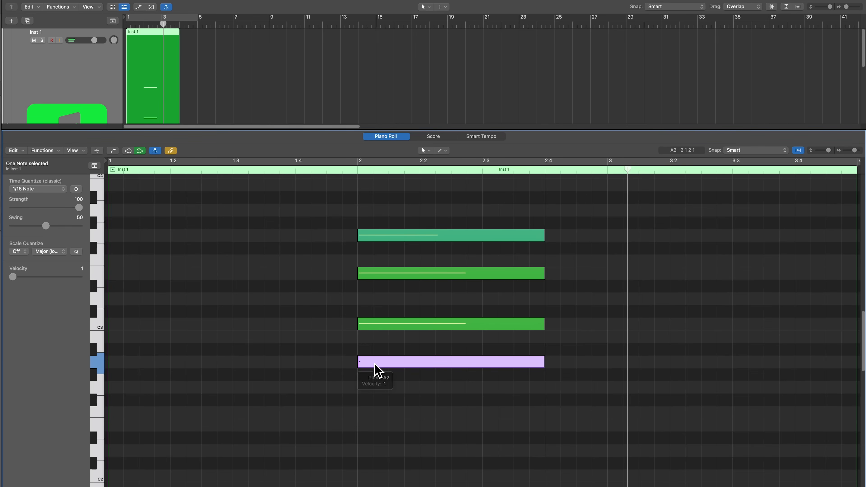
{"action": "left_click_drag", "start_coordinate": [12, 278], "coordinate": [25, 280]}
{"action": "left_click", "coordinate": [465, 290]}
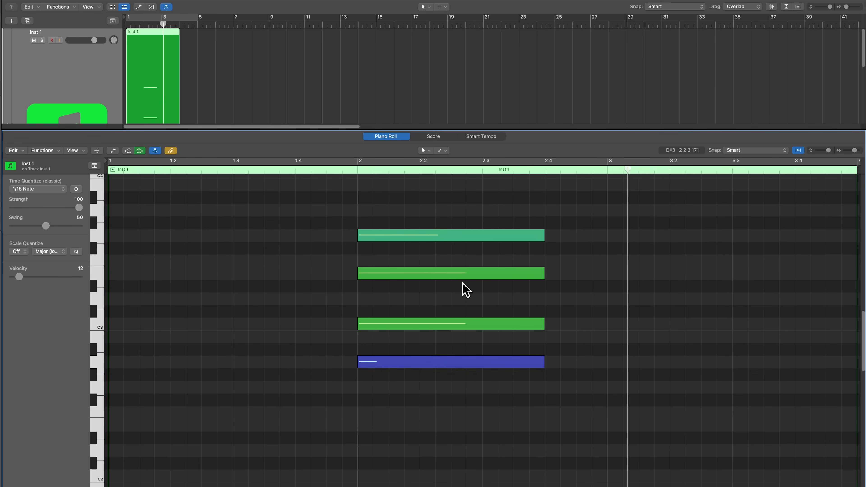
- Set the G3 note's velocity to 127
{"action": "left_click", "coordinate": [442, 240]}
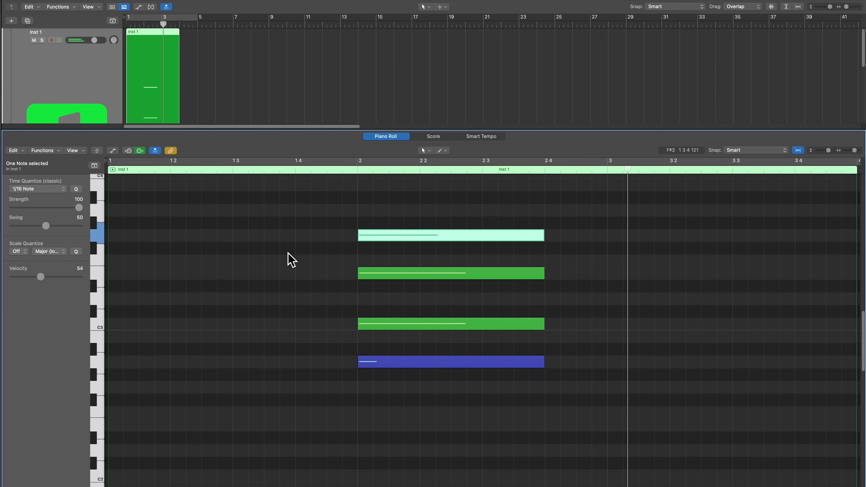
{"action": "left_click_drag", "start_coordinate": [42, 277], "coordinate": [81, 290]}
{"action": "left_click", "coordinate": [154, 283]}
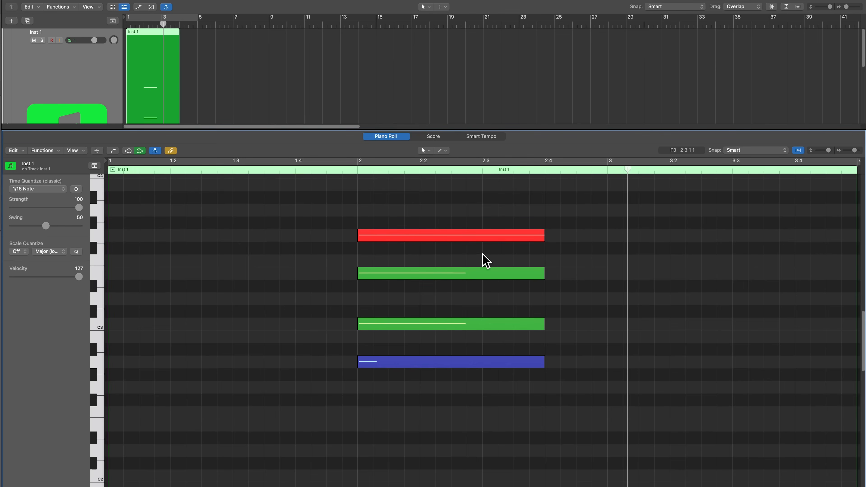
- Select all four chord notes at bar 2 and turn off MIDI Out in the Piano Roll
{"action": "mouse_move", "coordinate": [502, 242]}
{"action": "left_click_drag", "start_coordinate": [301, 208], "coordinate": [399, 382]}
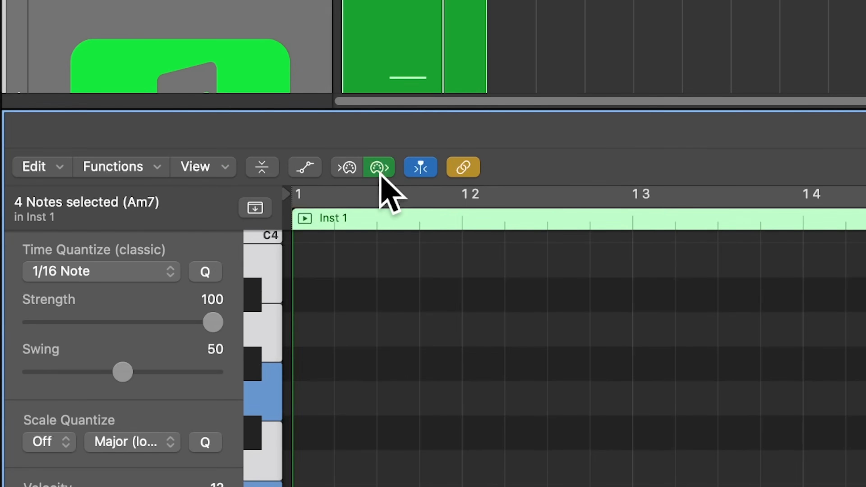
{"action": "left_click", "coordinate": [380, 171]}
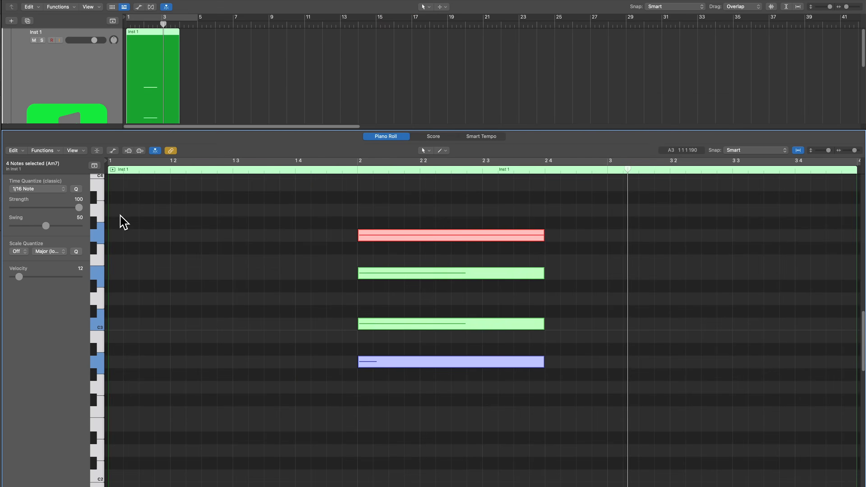
{"action": "left_click", "coordinate": [251, 296]}
- Delete all four notes of the chord at bar 2
{"action": "mouse_move", "coordinate": [282, 220]}
{"action": "left_mouse_down"}
{"action": "mouse_move", "coordinate": [456, 387]}
{"action": "mouse_move", "coordinate": [449, 382]}
{"action": "left_mouse_up"}
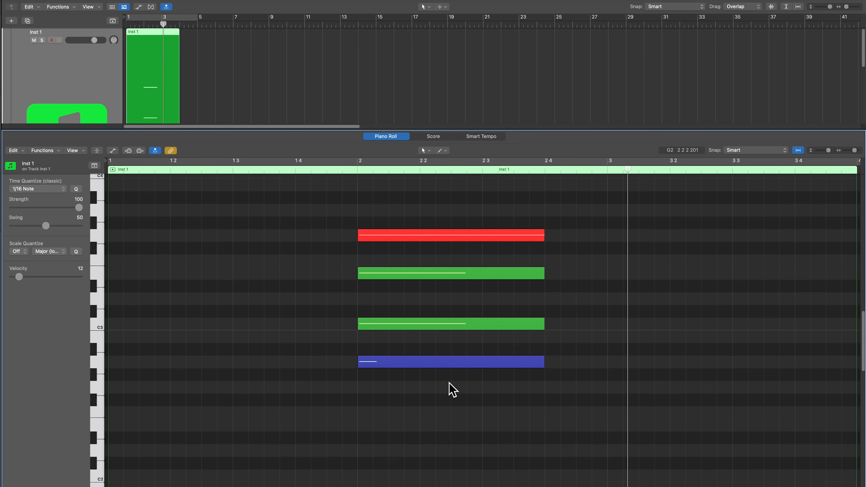
{"action": "scroll", "coordinate": [453, 389], "scroll_direction": "right", "scroll_amount": 1}
{"action": "left_click_drag", "start_coordinate": [564, 219], "coordinate": [521, 391]}
{"action": "key", "text": "Delete"}
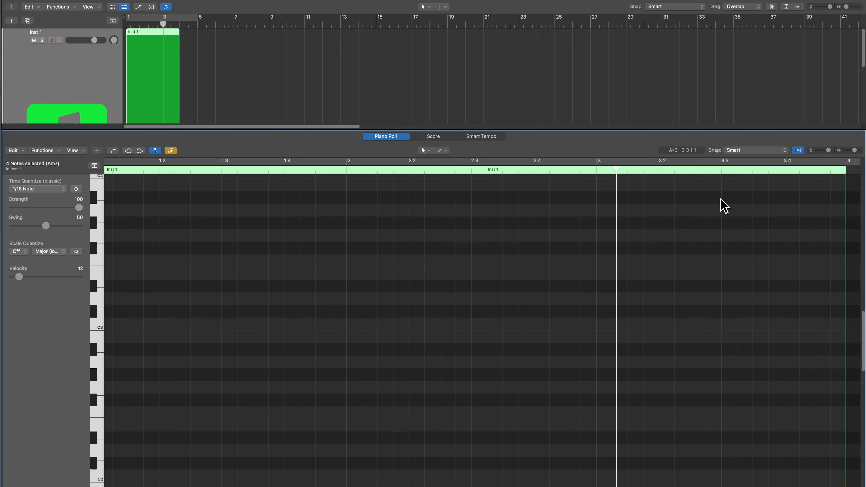
- Set the Piano Roll's snap value to Division and make notes snap to absolute value
{"action": "left_click", "coordinate": [760, 151]}
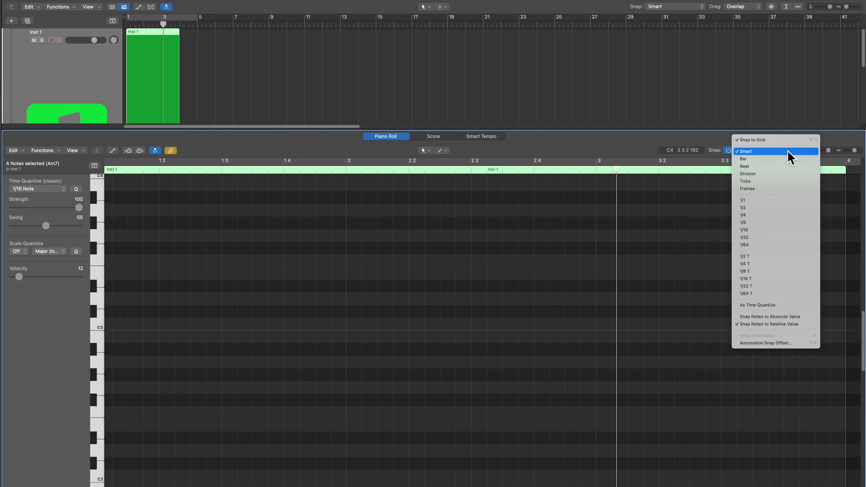
{"action": "left_click", "coordinate": [774, 174]}
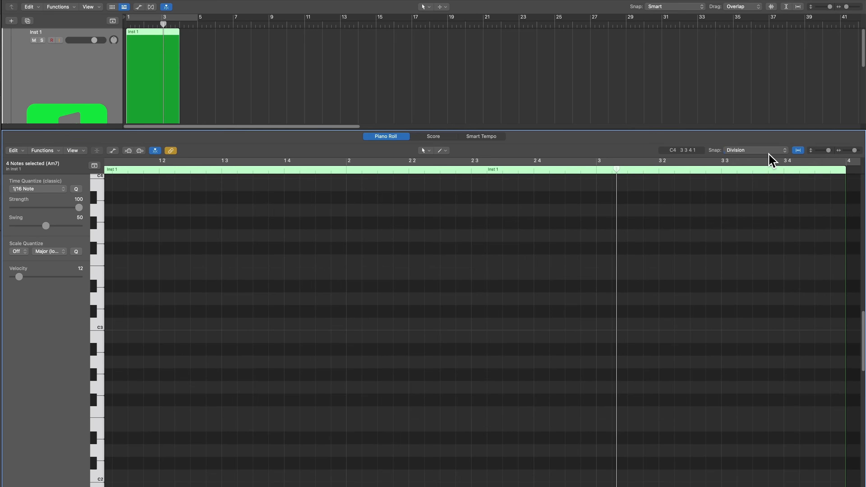
{"action": "left_click", "coordinate": [770, 150]}
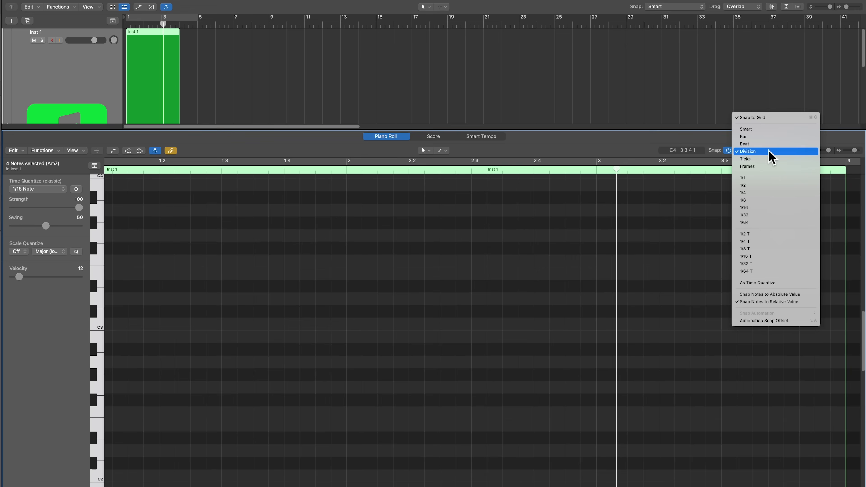
{"action": "left_click", "coordinate": [776, 294]}
- Draw an A2 note at the start of bar 2 with a length of 0 3 3 0 and set its velocity to 93
{"action": "mouse_move", "coordinate": [351, 364]}
{"action": "left_mouse_down"}
{"action": "mouse_move", "coordinate": [169, 364]}
{"action": "mouse_move", "coordinate": [448, 361]}
{"action": "mouse_move", "coordinate": [196, 361]}
{"action": "mouse_move", "coordinate": [435, 362]}
{"action": "mouse_move", "coordinate": [235, 361]}
{"action": "mouse_move", "coordinate": [407, 360]}
{"action": "mouse_move", "coordinate": [410, 371]}
{"action": "left_mouse_up"}
{"action": "left_click", "coordinate": [415, 388]}
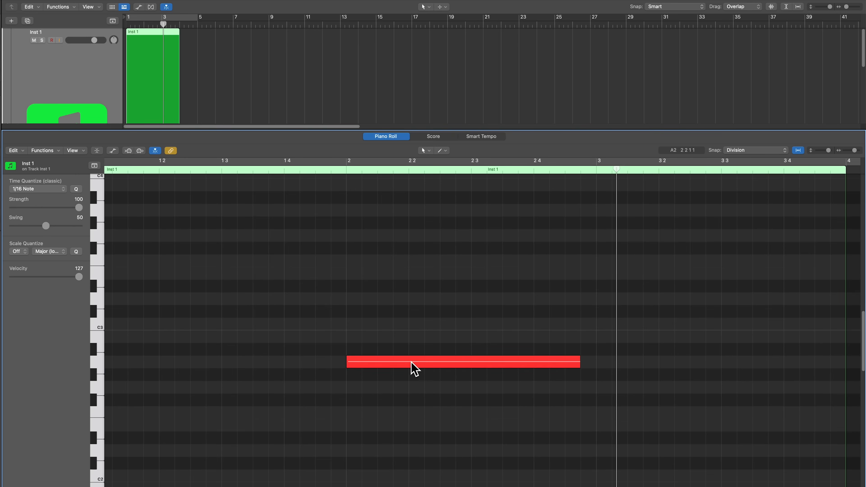
{"action": "left_click", "coordinate": [411, 362]}
{"action": "left_click_drag", "start_coordinate": [79, 276], "coordinate": [58, 277]}
{"action": "scroll", "coordinate": [141, 327], "scroll_direction": "left", "scroll_amount": 1}
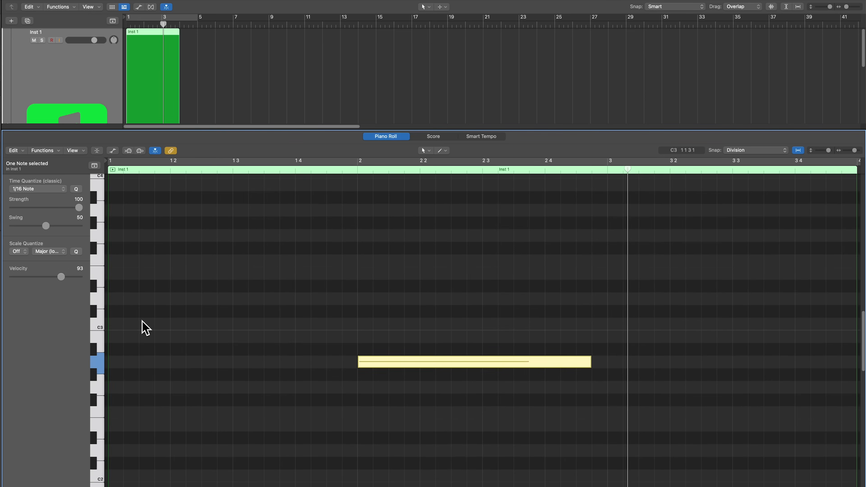
{"action": "left_click", "coordinate": [141, 328]}
- Add C3 and E3 notes above the A2 note at the start of bar 2
{"action": "left_click", "coordinate": [360, 324]}
{"action": "left_click", "coordinate": [359, 272]}
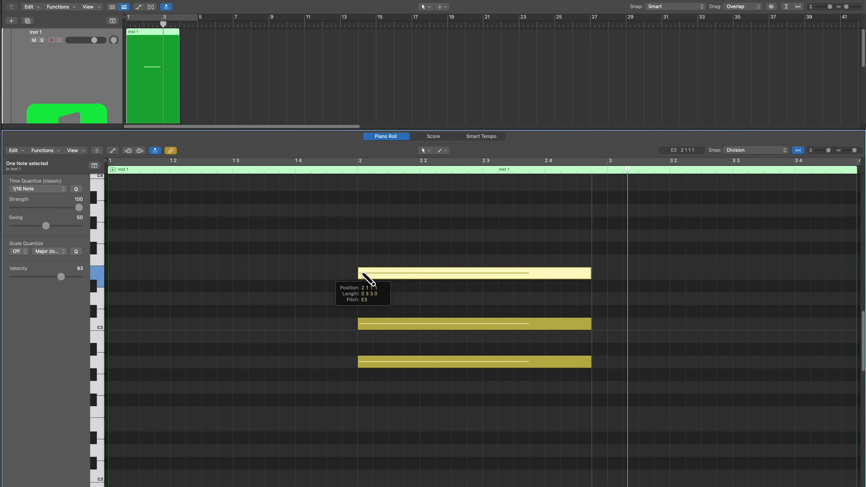
- Add a G3 note above the E3 note at the start of bar 2 and deselect the notes
{"action": "left_click", "coordinate": [361, 236]}
{"action": "left_click", "coordinate": [311, 269]}
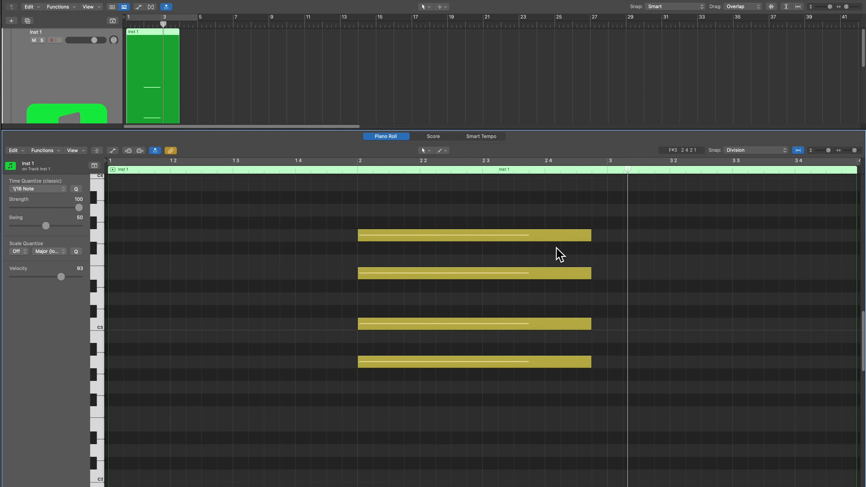
- Stagger the chord's note ends by setting lengths of 0 3 1 142 for G3, 0 3 2 57 for E3, 0 3 1 131 for C3 and slightly shortening A2
{"action": "left_click_drag", "start_coordinate": [589, 235], "coordinate": [542, 246]}
{"action": "left_click_drag", "start_coordinate": [591, 272], "coordinate": [573, 275]}
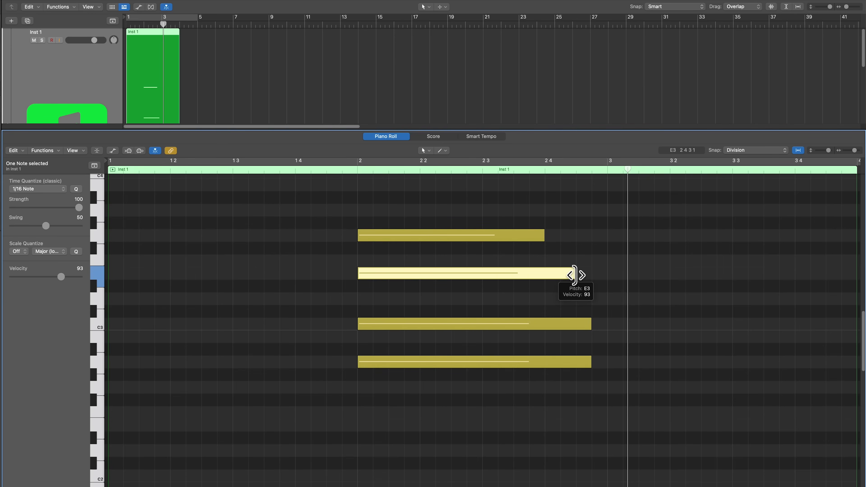
{"action": "left_click", "coordinate": [574, 277]}
{"action": "left_click_drag", "start_coordinate": [576, 276], "coordinate": [553, 282]}
{"action": "left_click_drag", "start_coordinate": [597, 282], "coordinate": [580, 281]}
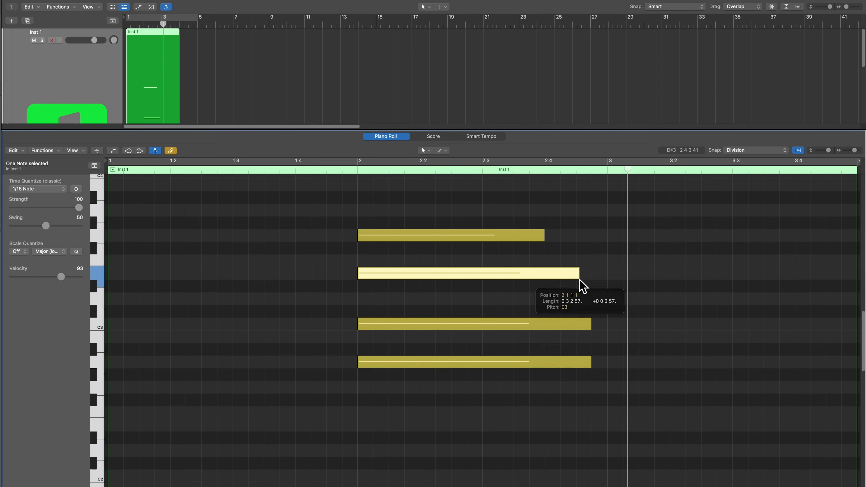
{"action": "left_click_drag", "start_coordinate": [544, 239], "coordinate": [569, 245]}
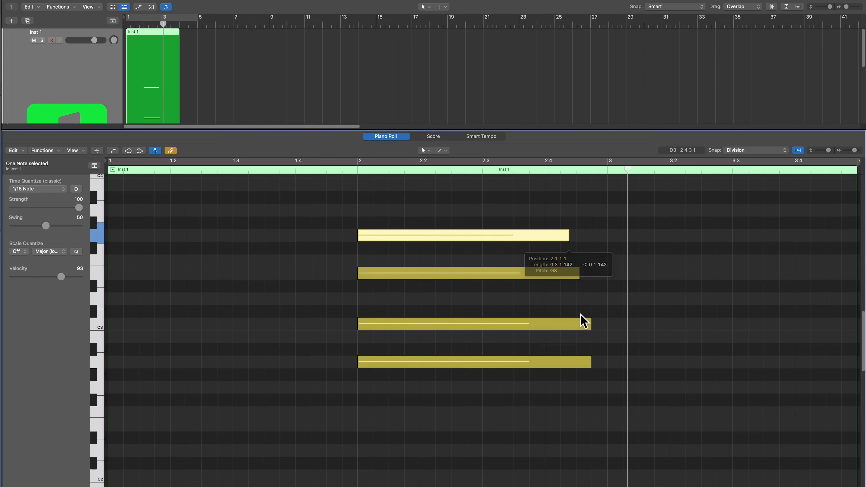
{"action": "left_click_drag", "start_coordinate": [590, 326], "coordinate": [569, 326]}
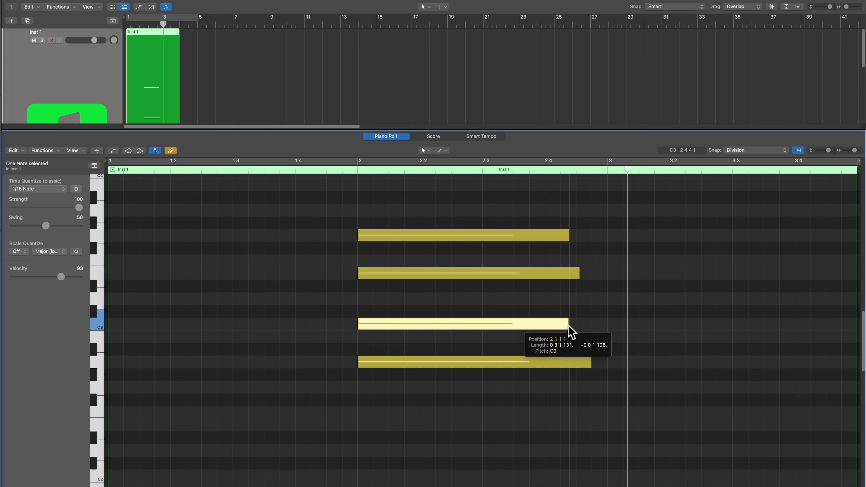
{"action": "mouse_move", "coordinate": [591, 362]}
{"action": "left_mouse_down"}
{"action": "mouse_move", "coordinate": [535, 358]}
{"action": "mouse_move", "coordinate": [583, 367]}
{"action": "left_mouse_up"}
{"action": "left_click", "coordinate": [565, 398]}
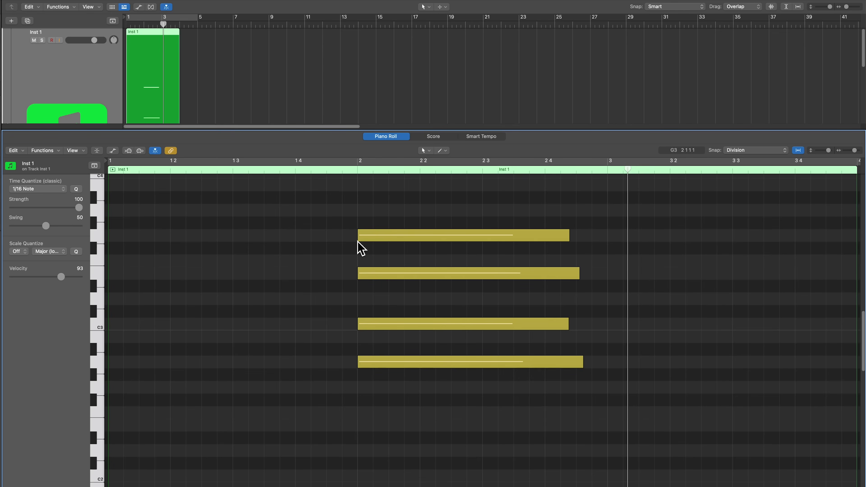
- Extend the starts of the G3 and E3 notes to slightly before bar 2, with the playhead at bar 2 as reference
{"action": "left_click_drag", "start_coordinate": [357, 237], "coordinate": [342, 237]}
{"action": "mouse_move", "coordinate": [360, 272]}
{"action": "left_mouse_down"}
{"action": "mouse_move", "coordinate": [318, 282]}
{"action": "mouse_move", "coordinate": [381, 288]}
{"action": "mouse_move", "coordinate": [343, 282]}
{"action": "mouse_move", "coordinate": [373, 287]}
{"action": "mouse_move", "coordinate": [357, 284]}
{"action": "left_mouse_up"}
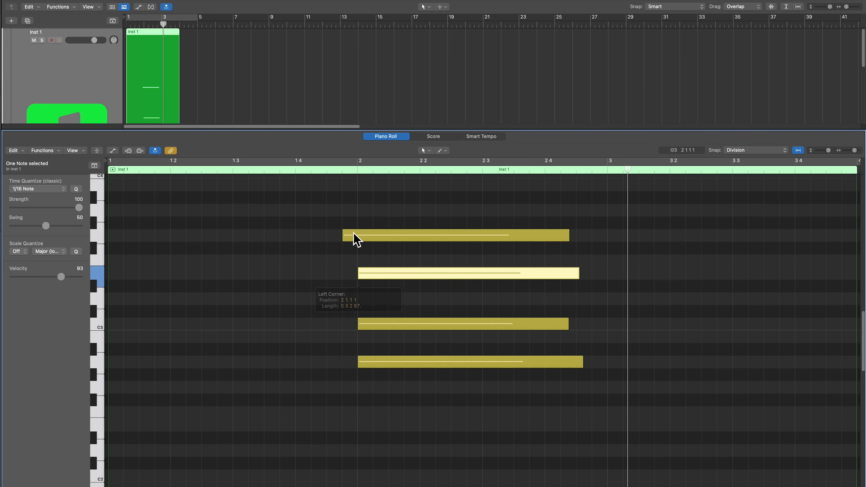
{"action": "left_click", "coordinate": [357, 171]}
{"action": "key", "text": "super+Right"}
{"action": "key", "text": "super+Right"}
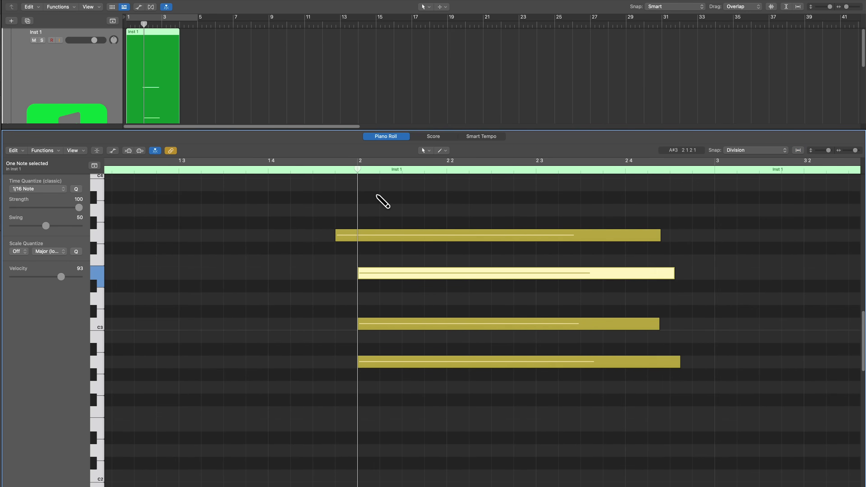
{"action": "left_click_drag", "start_coordinate": [357, 273], "coordinate": [330, 272]}
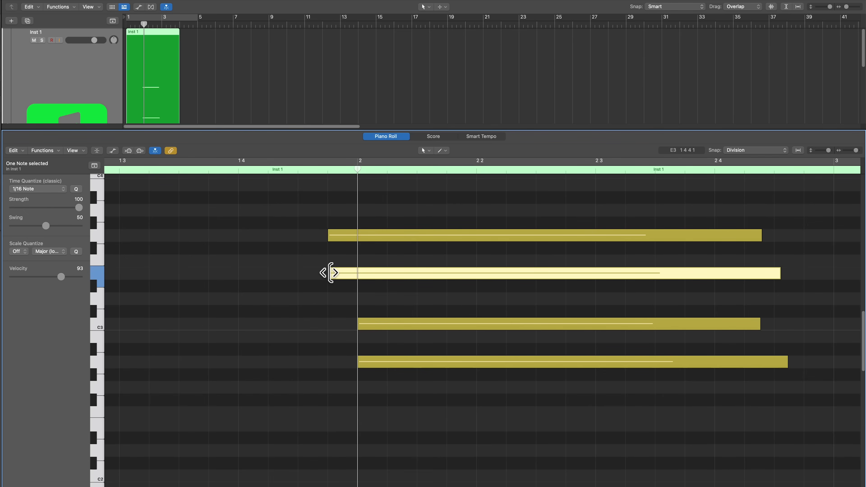
- Stagger the chord's note starts with A2 just before bar 2 and E3 and G3 progressively after it, and play it
{"action": "left_click_drag", "start_coordinate": [329, 273], "coordinate": [401, 281]}
{"action": "left_click_drag", "start_coordinate": [329, 236], "coordinate": [452, 251]}
{"action": "left_click_drag", "start_coordinate": [359, 362], "coordinate": [320, 365]}
{"action": "left_click", "coordinate": [257, 258]}
{"action": "key", "text": "space"}
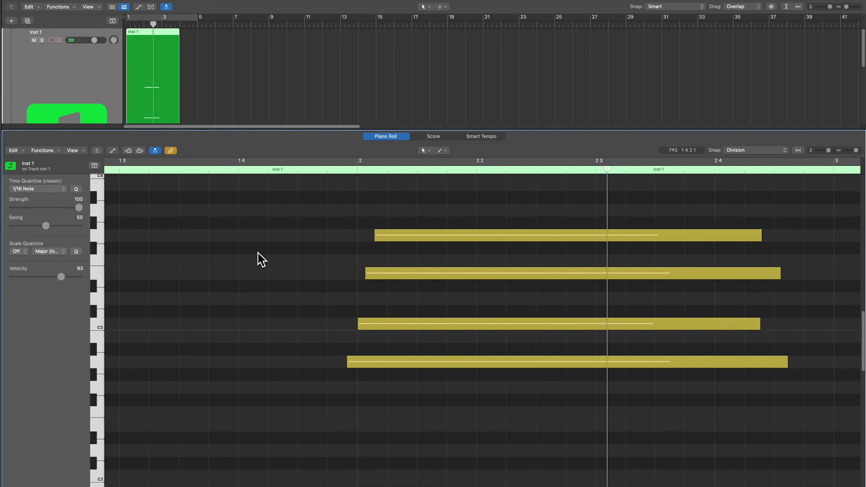
- Widen the strum by starting E3 and G3 even later and A2 even earlier, and play the chord
{"action": "left_click_drag", "start_coordinate": [368, 275], "coordinate": [388, 281]}
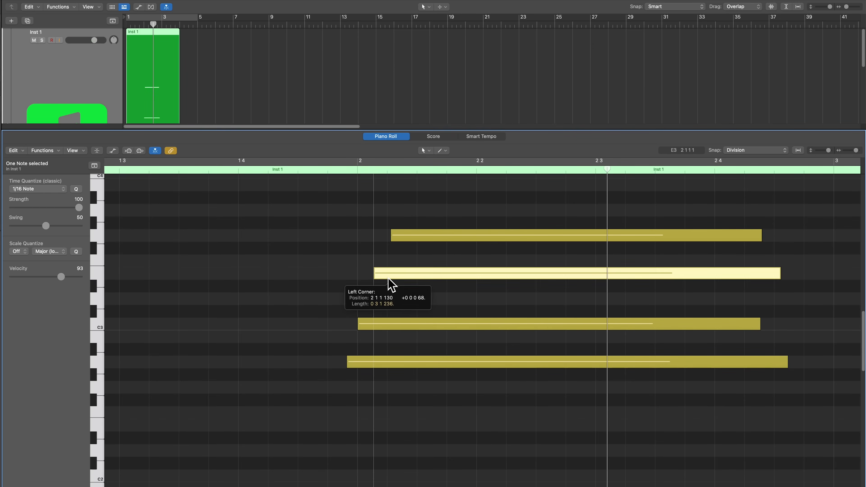
{"action": "left_click", "coordinate": [326, 350]}
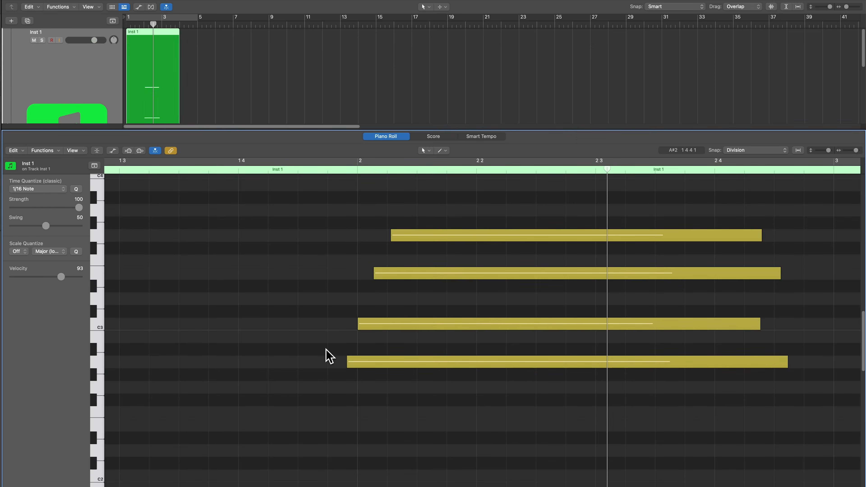
{"action": "left_click", "coordinate": [348, 364]}
{"action": "left_click_drag", "start_coordinate": [348, 363], "coordinate": [330, 364]}
{"action": "left_click_drag", "start_coordinate": [329, 363], "coordinate": [315, 366]}
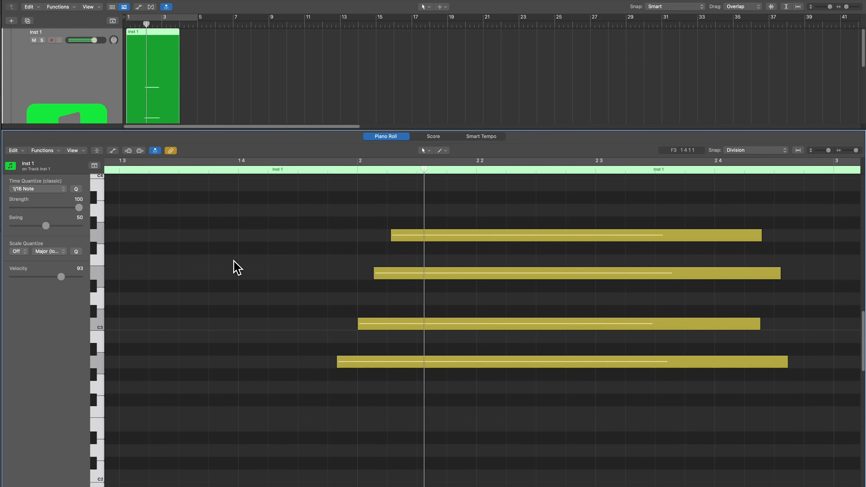
{"action": "key", "text": "space"}
{"action": "key", "text": "super+Left"}
{"action": "key", "text": "super+Left"}
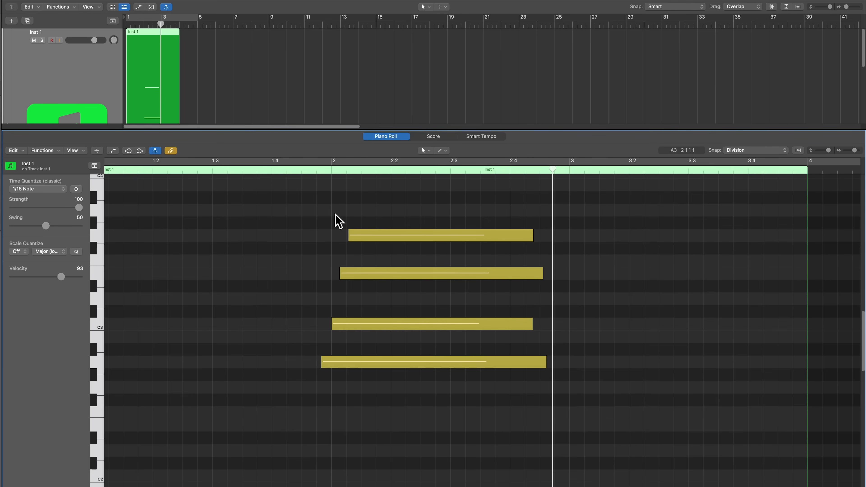
- Move all four chord notes together so A2 starts at 2 3 3 with absolute snapping, and undo the move
{"action": "left_click", "coordinate": [760, 154]}
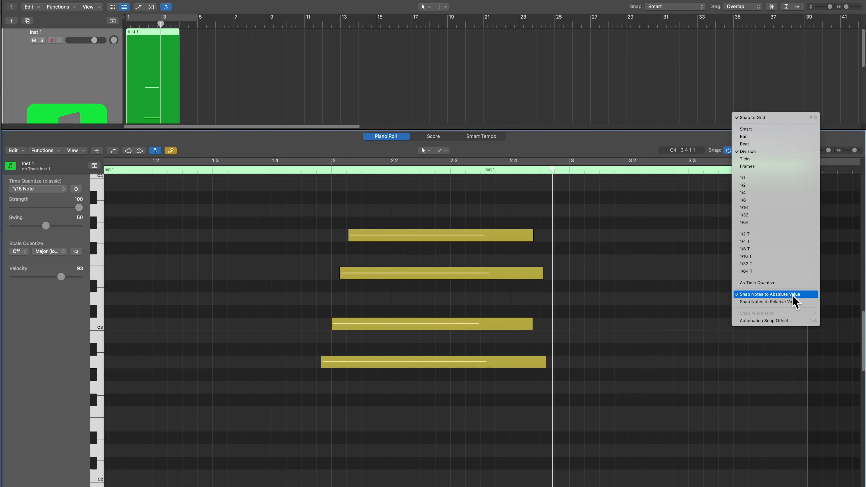
{"action": "left_click", "coordinate": [562, 209]}
{"action": "left_click_drag", "start_coordinate": [594, 202], "coordinate": [330, 407]}
{"action": "left_click_drag", "start_coordinate": [341, 364], "coordinate": [504, 367]}
{"action": "left_click", "coordinate": [480, 437]}
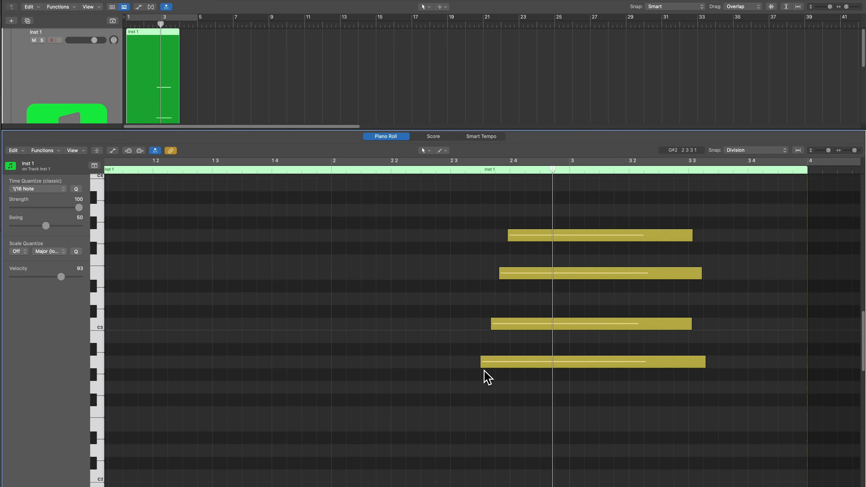
{"action": "key", "text": "super+z"}
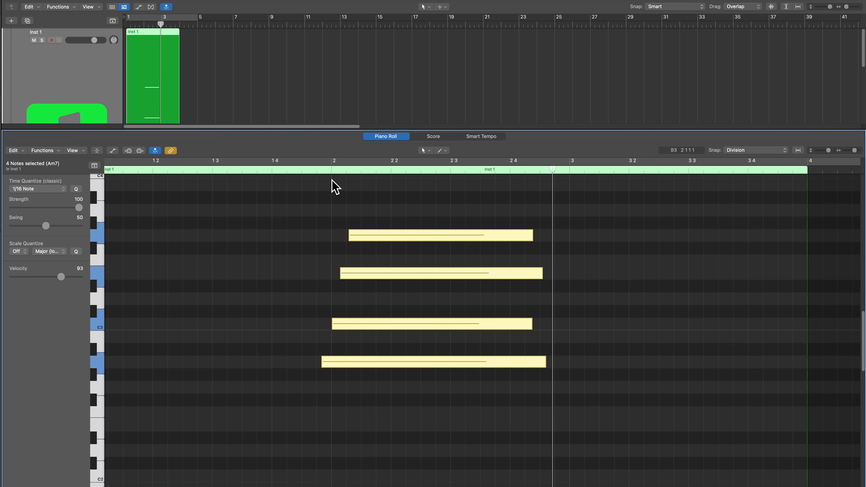
- Make notes snap to relative value and move the four-note chord one beat later
{"action": "left_click", "coordinate": [757, 150]}
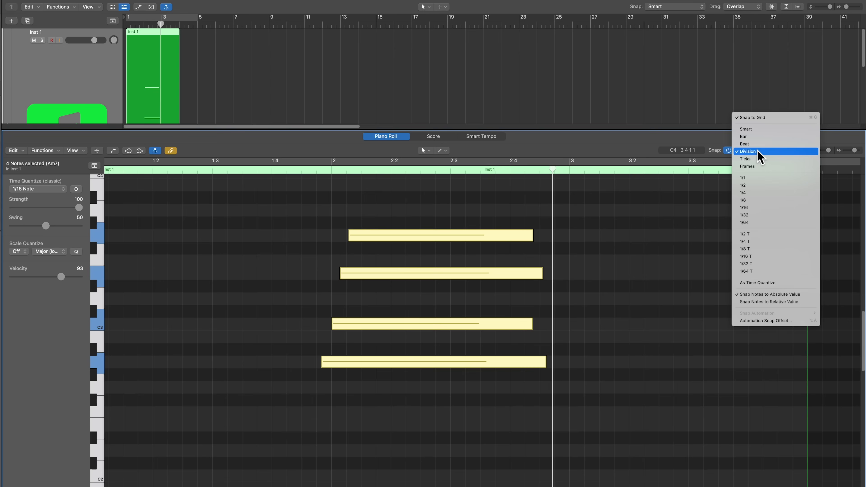
{"action": "left_click", "coordinate": [776, 302]}
{"action": "left_click_drag", "start_coordinate": [607, 209], "coordinate": [413, 381]}
{"action": "left_click_drag", "start_coordinate": [344, 362], "coordinate": [411, 374]}
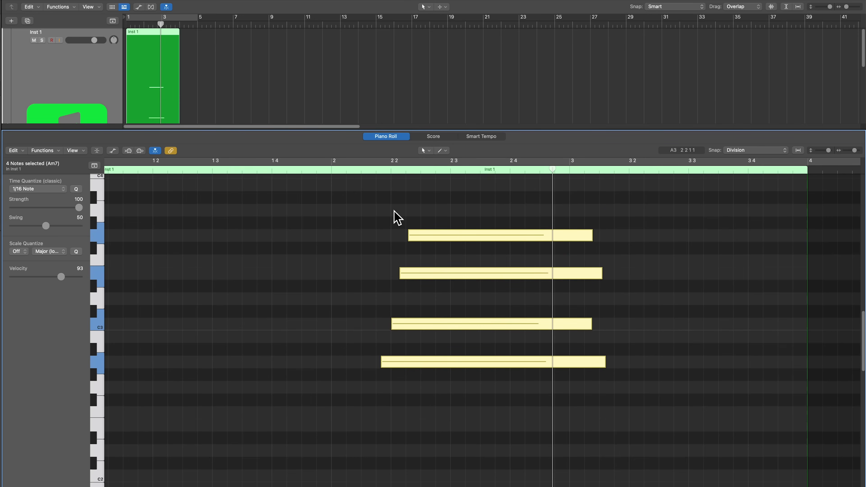
- Move the four-note chord earlier into bar 1, over to bar 3 and back to bar 2 with relative snapping
{"action": "left_click_drag", "start_coordinate": [421, 369], "coordinate": [244, 362]}
{"action": "left_click", "coordinate": [229, 406]}
{"action": "left_click_drag", "start_coordinate": [267, 215], "coordinate": [606, 368]}
{"action": "left_click", "coordinate": [615, 405]}
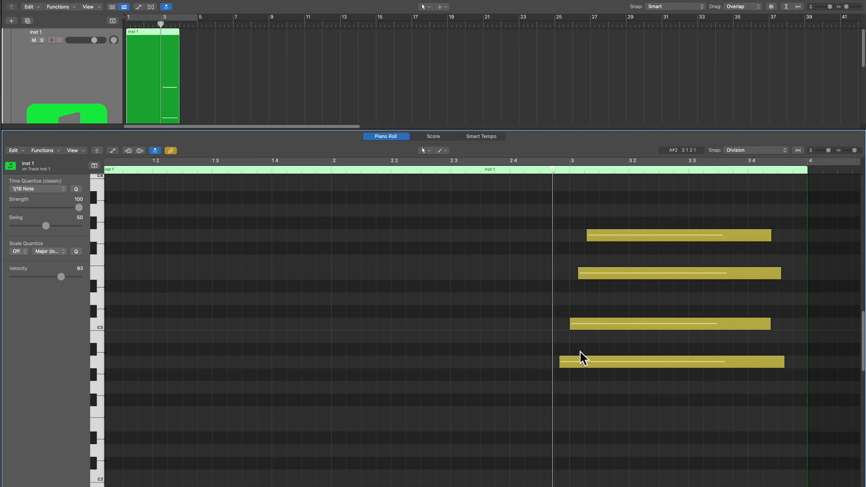
{"action": "left_click_drag", "start_coordinate": [535, 212], "coordinate": [619, 363]}
{"action": "left_click_drag", "start_coordinate": [560, 361], "coordinate": [387, 363]}
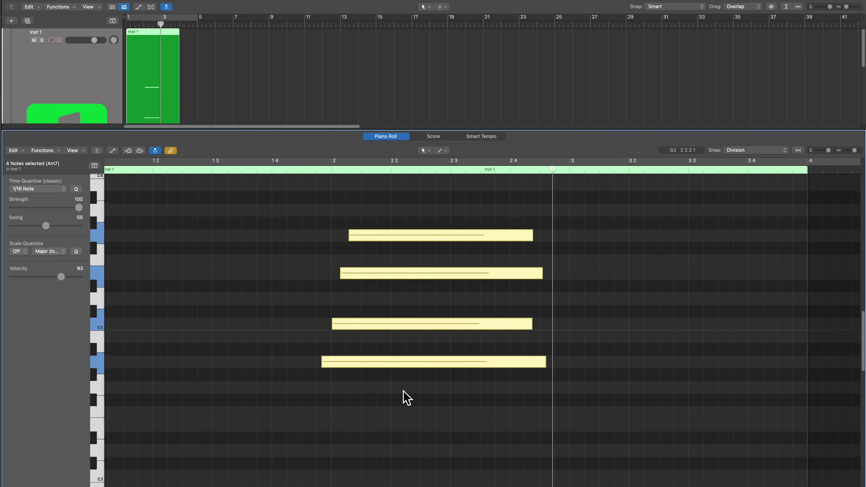
- Make notes snap to absolute value and move the four-note chord so A2 starts exactly at bar 3
{"action": "left_click", "coordinate": [770, 150]}
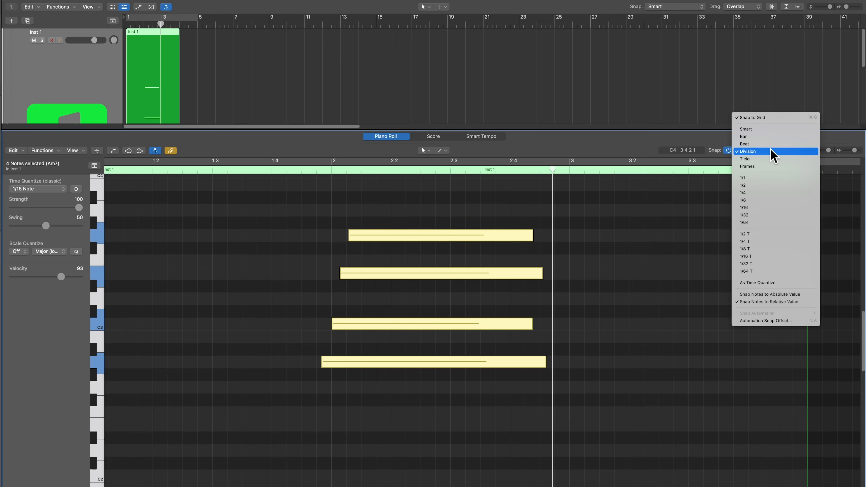
{"action": "left_click", "coordinate": [769, 293]}
{"action": "left_click_drag", "start_coordinate": [614, 200], "coordinate": [601, 365]}
{"action": "left_click", "coordinate": [576, 372]}
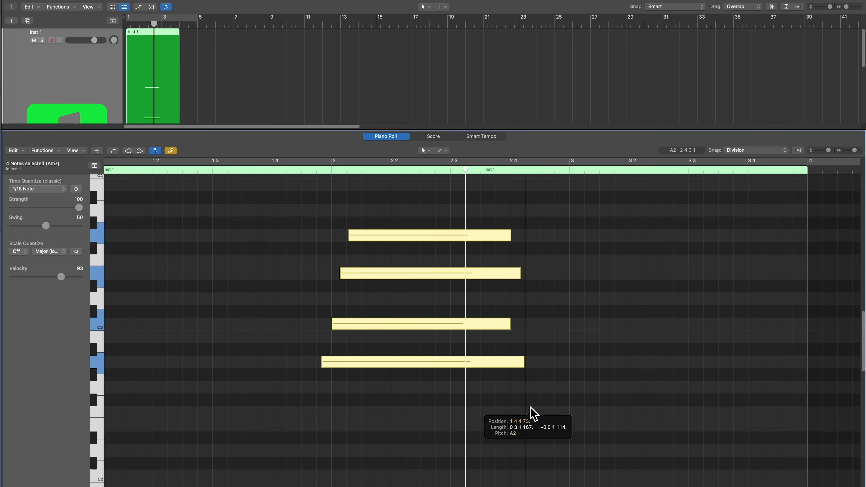
- Lengthen all four chord notes slightly, deselect them and place the playhead shortly after 1 4
{"action": "left_click_drag", "start_coordinate": [529, 411], "coordinate": [549, 407]}
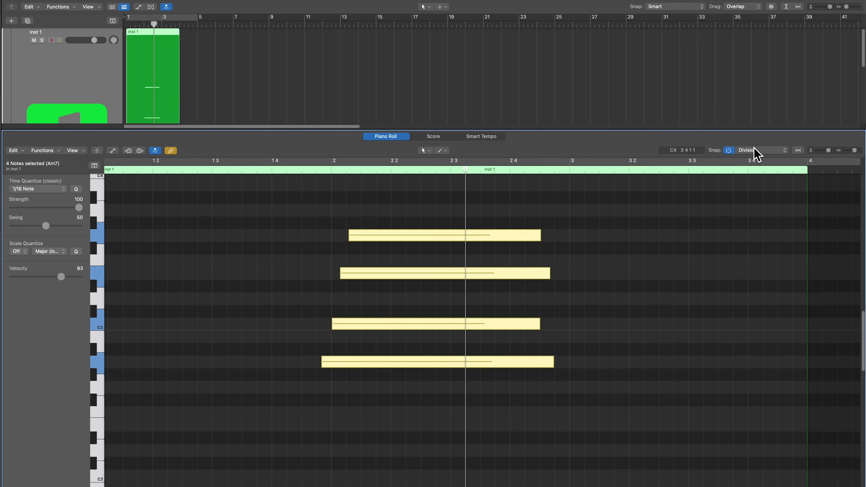
{"action": "left_click", "coordinate": [355, 193]}
{"action": "left_click", "coordinate": [280, 173]}
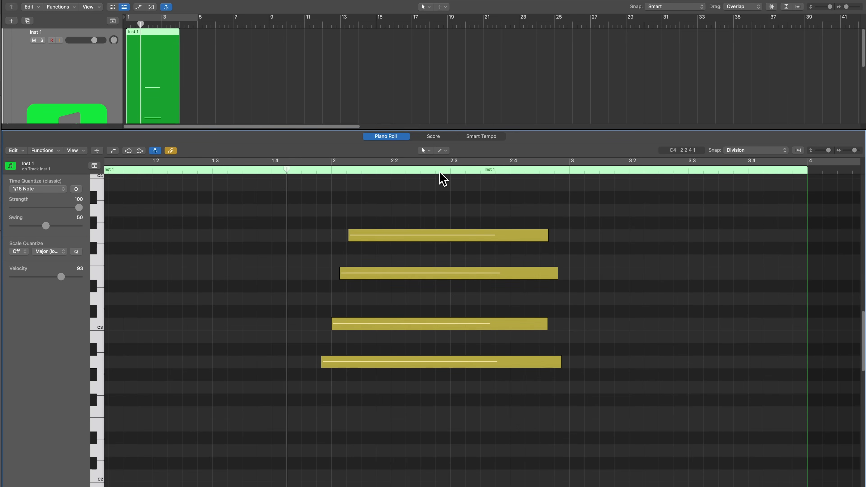
- Erase the G3 note with the Eraser tool and undo the deletion, repeating both once
{"action": "left_click", "coordinate": [445, 151]}
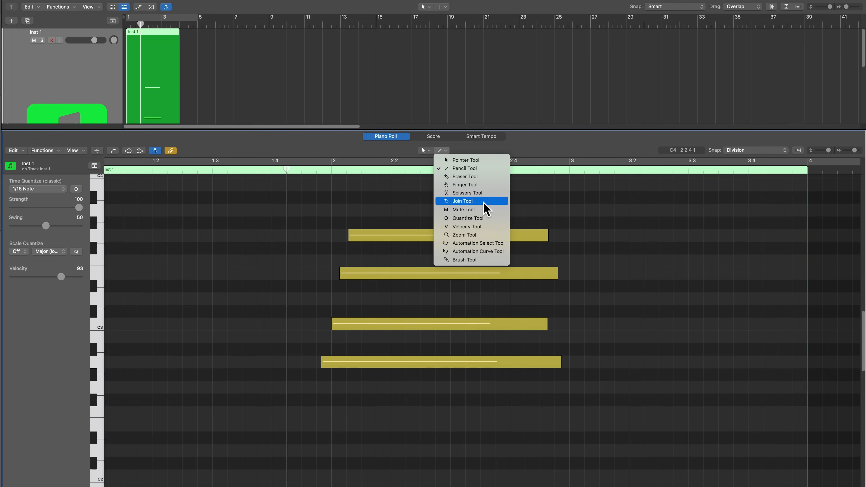
{"action": "left_click", "coordinate": [482, 178]}
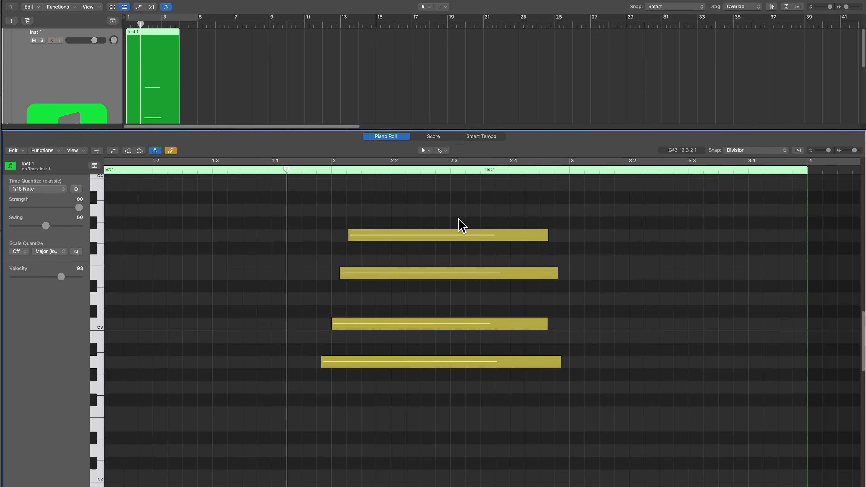
{"action": "left_click", "coordinate": [441, 234]}
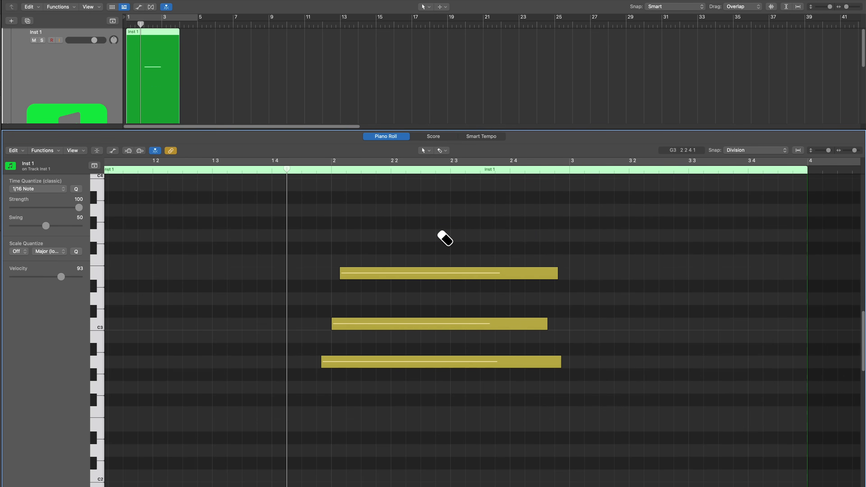
{"action": "key", "text": "super+z"}
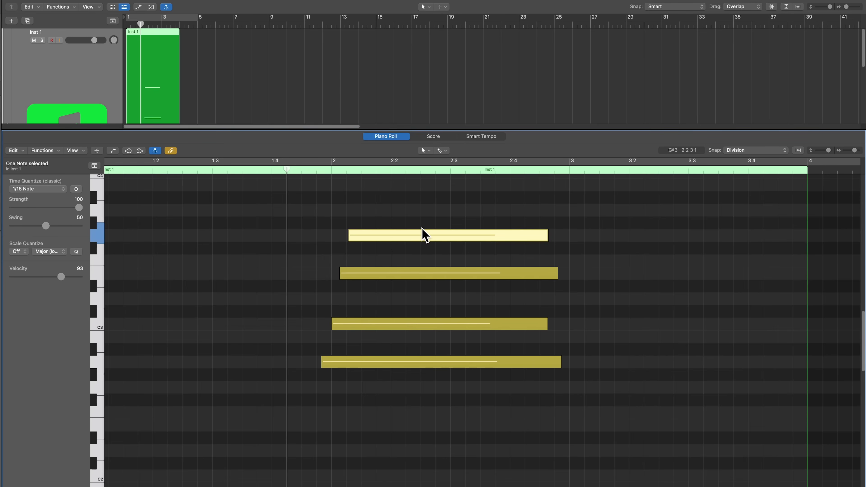
{"action": "left_click", "coordinate": [420, 235]}
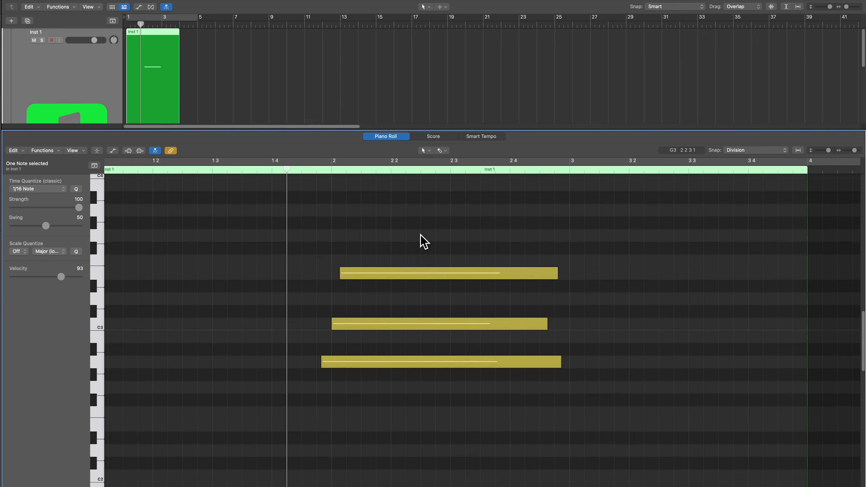
{"action": "key", "text": "super+z"}
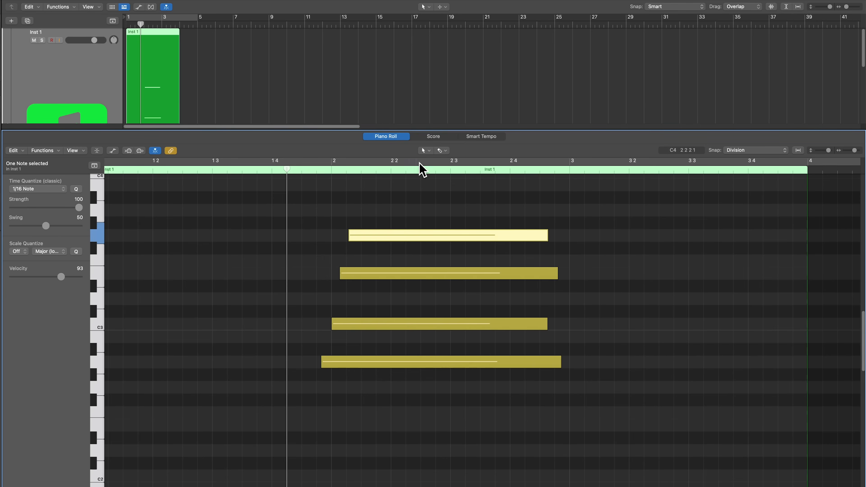
- Try adjusting the length of the G3 note with the Finger tool
{"action": "left_click", "coordinate": [441, 151]}
{"action": "left_click", "coordinate": [472, 185]}
{"action": "mouse_move", "coordinate": [462, 239]}
{"action": "left_mouse_down"}
{"action": "mouse_move", "coordinate": [309, 243]}
{"action": "mouse_move", "coordinate": [542, 247]}
{"action": "mouse_move", "coordinate": [389, 236]}
{"action": "mouse_move", "coordinate": [551, 239]}
{"action": "mouse_move", "coordinate": [333, 248]}
{"action": "mouse_move", "coordinate": [523, 247]}
{"action": "mouse_move", "coordinate": [442, 251]}
{"action": "mouse_move", "coordinate": [469, 246]}
{"action": "left_mouse_up"}
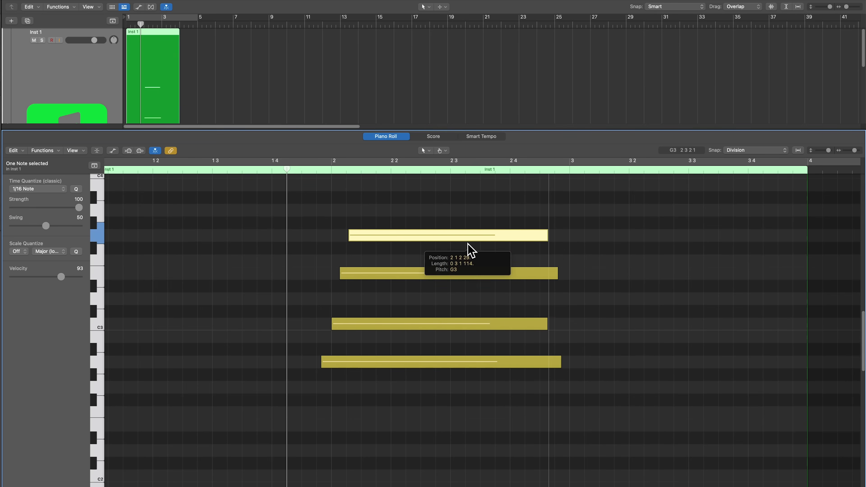
{"action": "left_click", "coordinate": [594, 255]}
{"action": "left_click_drag", "start_coordinate": [547, 234], "coordinate": [554, 253]}
{"action": "left_click", "coordinate": [555, 253]}
- Use the Scissors tool to split the G3 note at 2 2, 2 3 and 2 4 and the C3 note into consecutive 1/16 divisions
{"action": "left_click", "coordinate": [444, 150]}
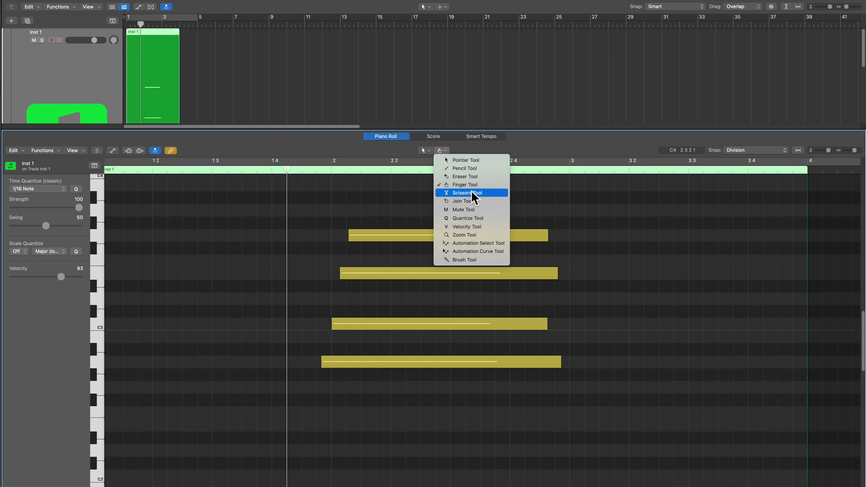
{"action": "left_click", "coordinate": [478, 193]}
{"action": "left_click", "coordinate": [391, 235]}
{"action": "left_click", "coordinate": [450, 236]}
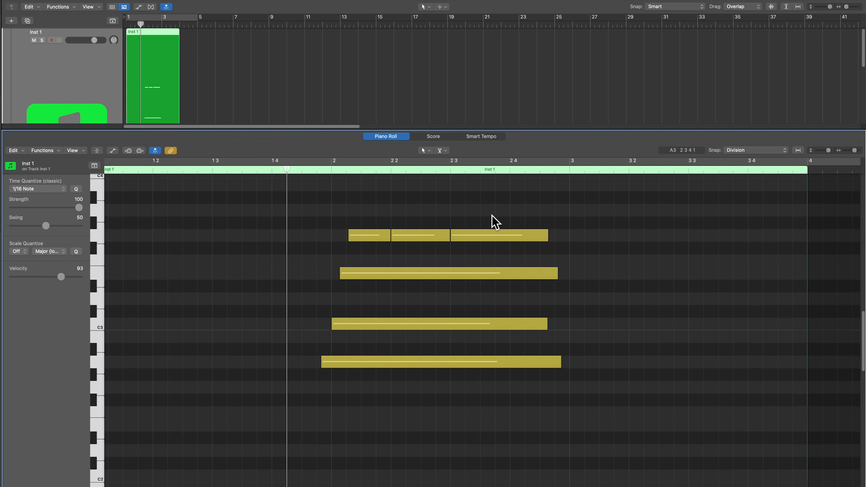
{"action": "left_click", "coordinate": [509, 235]}
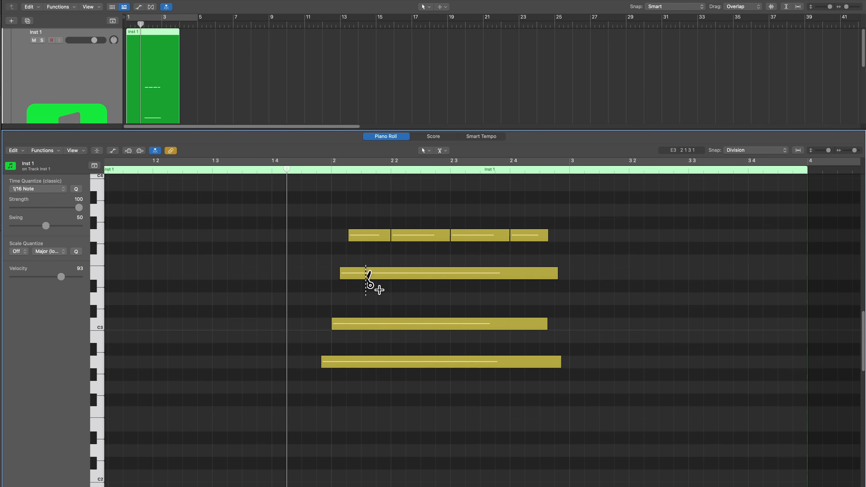
{"action": "left_click", "coordinate": [346, 324], "text": "alt"}
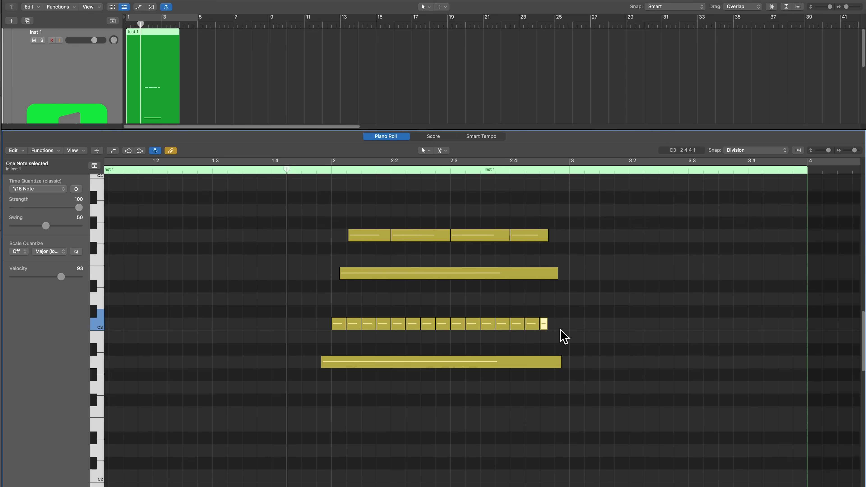
- Rejoin the note pieces, split all four chord notes at 2 3 with the Scissors tool, and undo that split
{"action": "left_click_drag", "start_coordinate": [469, 206], "coordinate": [466, 376]}
{"action": "key", "text": "super+j"}
{"action": "left_click", "coordinate": [452, 362]}
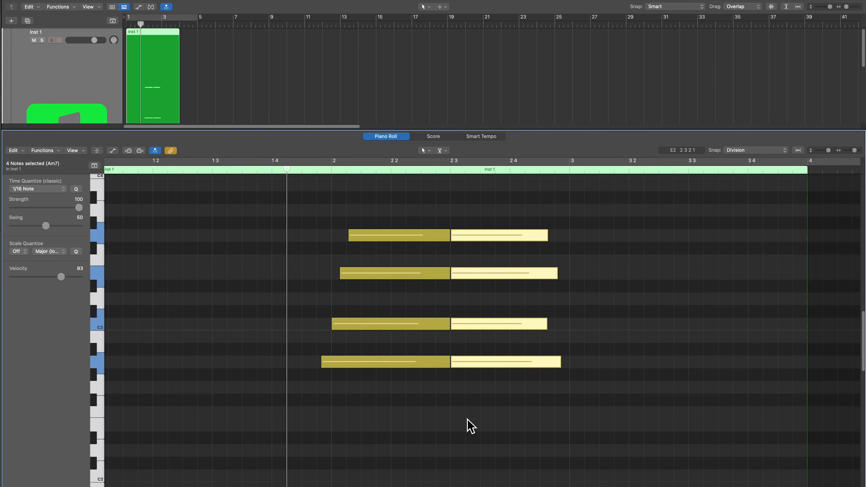
{"action": "left_click", "coordinate": [466, 419]}
{"action": "key", "text": "super+z"}
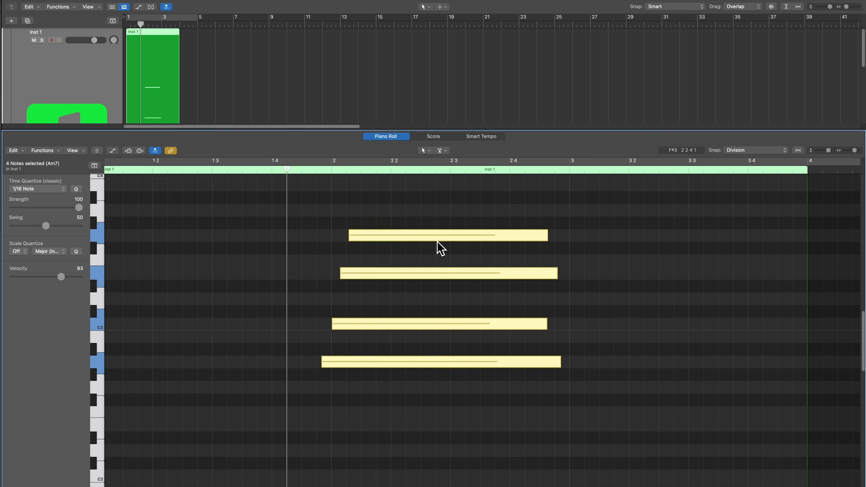
- Split all four chord notes at the playhead placed on 2 2 4, deselect them and move the playhead to 2 2
{"action": "left_click", "coordinate": [450, 170]}
{"action": "mouse_move", "coordinate": [450, 171]}
{"action": "left_mouse_down"}
{"action": "mouse_move", "coordinate": [390, 170]}
{"action": "mouse_move", "coordinate": [436, 171]}
{"action": "left_mouse_up"}
{"action": "left_click", "coordinate": [483, 219]}
{"action": "left_click_drag", "start_coordinate": [475, 191], "coordinate": [456, 406]}
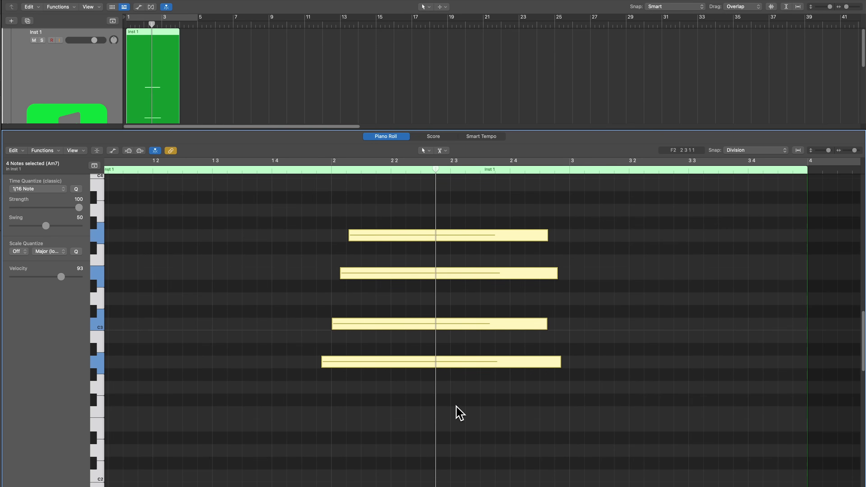
{"action": "key", "text": "super+t"}
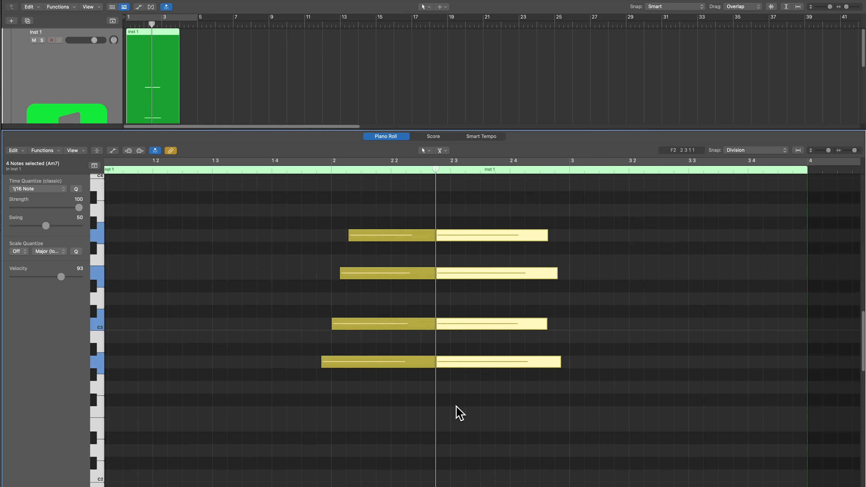
{"action": "left_click", "coordinate": [456, 405]}
{"action": "left_click", "coordinate": [392, 170]}
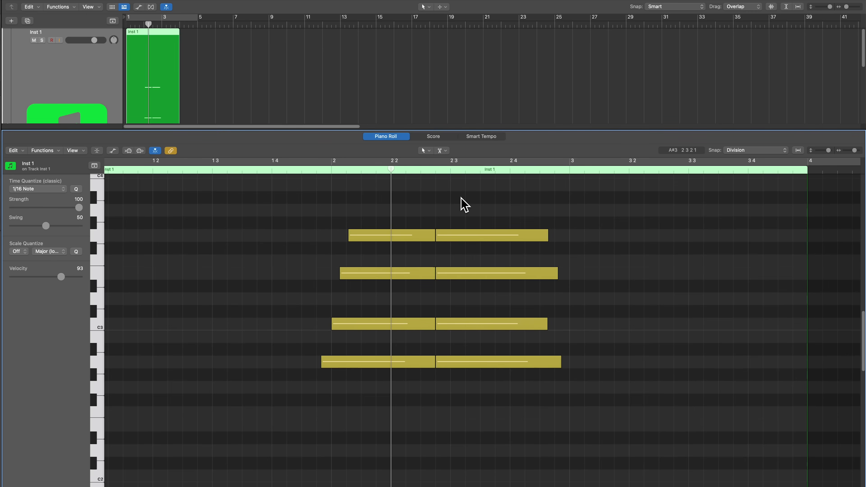
- Join the split halves of all four chord notes with the Join tool, undo and redo the join, and deselect the notes
{"action": "left_click", "coordinate": [442, 150]}
{"action": "left_click", "coordinate": [476, 200]}
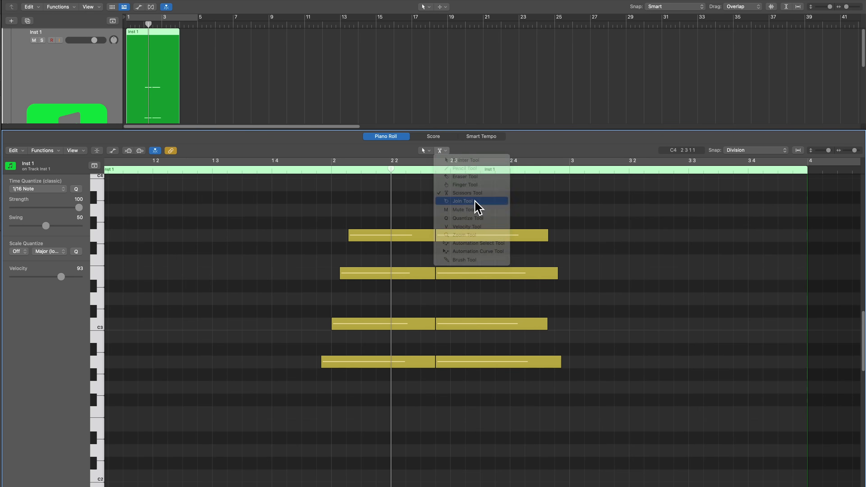
{"action": "left_click_drag", "start_coordinate": [393, 403], "coordinate": [484, 236]}
{"action": "left_click", "coordinate": [484, 236], "text": "super"}
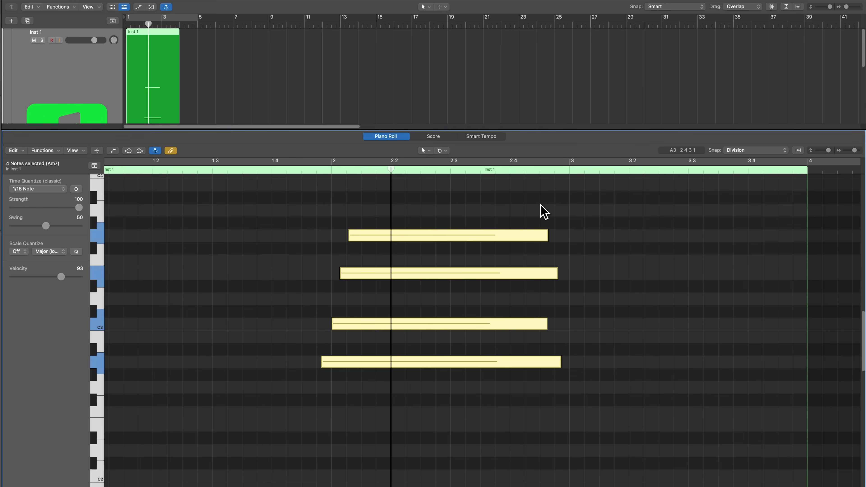
{"action": "key", "text": "super+z"}
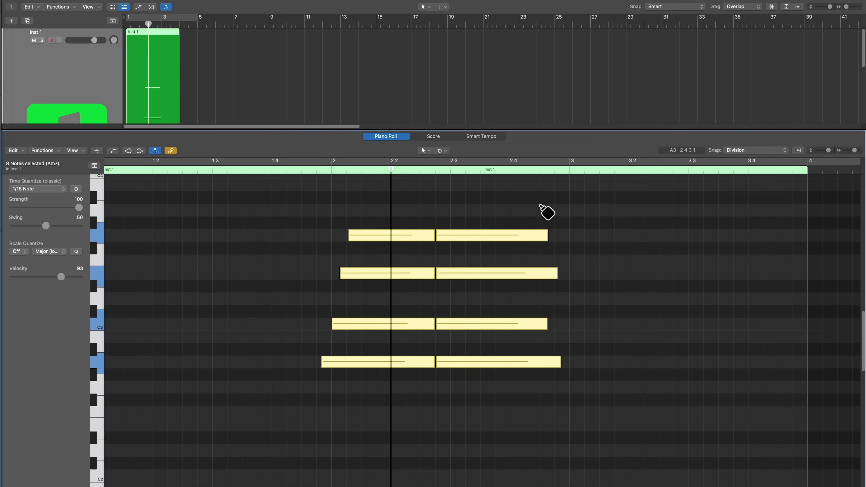
{"action": "key", "text": "super+shift+z"}
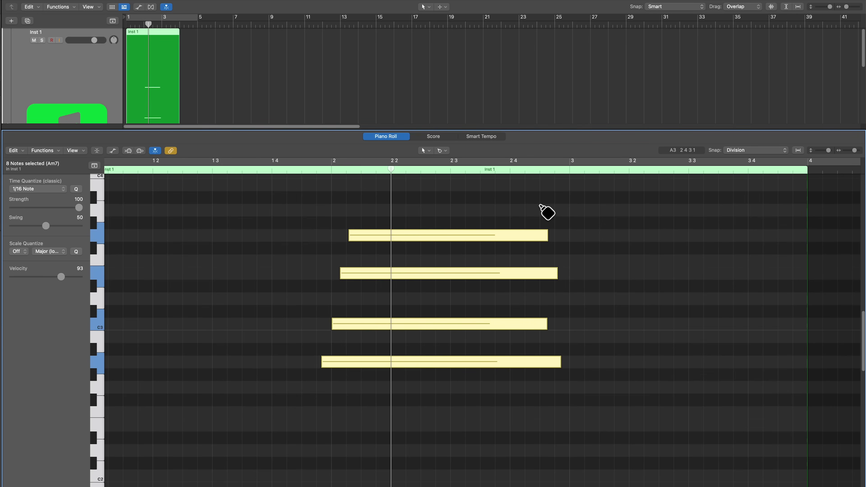
{"action": "left_click", "coordinate": [545, 211]}
- Mute the G3 note, unmute it again and deselect it
{"action": "left_click", "coordinate": [442, 150]}
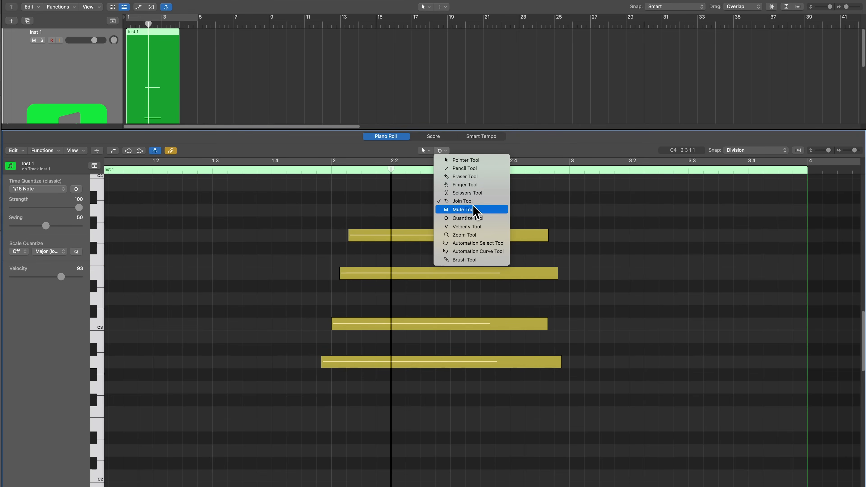
{"action": "left_click", "coordinate": [574, 207]}
{"action": "left_click", "coordinate": [480, 233]}
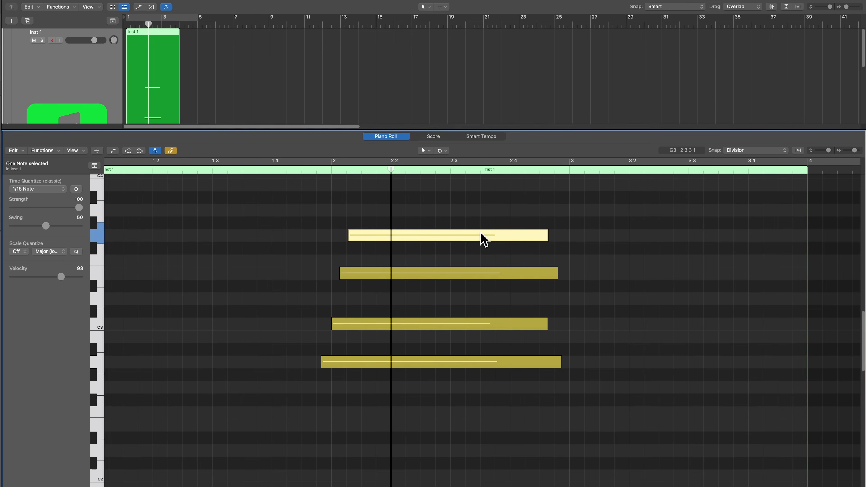
{"action": "key", "text": "ctrl+m"}
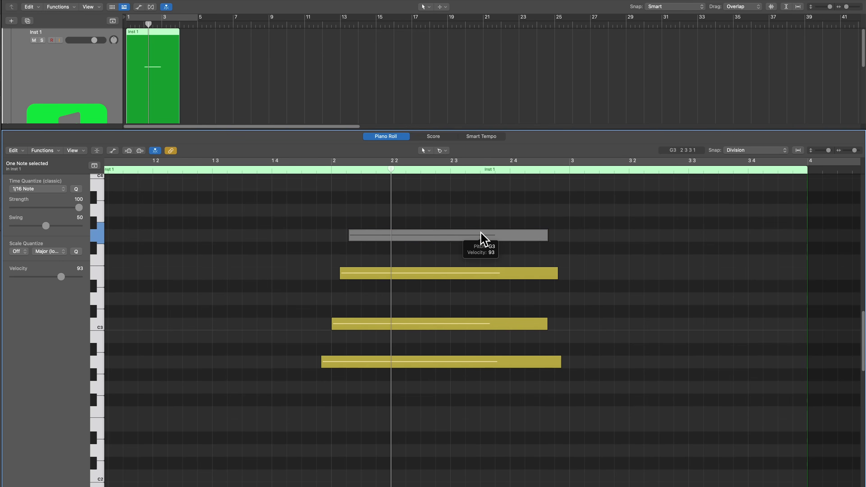
{"action": "key", "text": "ctrl+m"}
{"action": "left_click", "coordinate": [499, 202]}
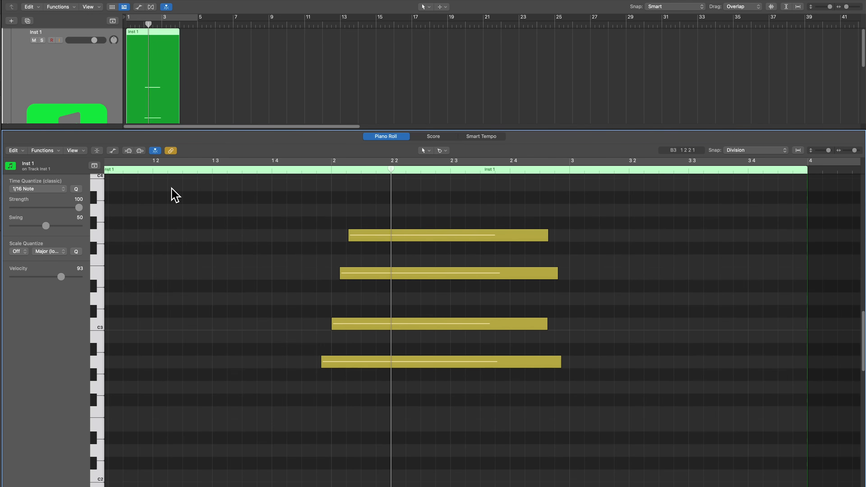
- Set Time Quantize to 1/4 Note, quantize all four chord notes and undo the quantization
{"action": "left_click", "coordinate": [52, 189]}
{"action": "left_click", "coordinate": [49, 173]}
{"action": "left_click_drag", "start_coordinate": [253, 212], "coordinate": [442, 414]}
{"action": "key", "text": "q"}
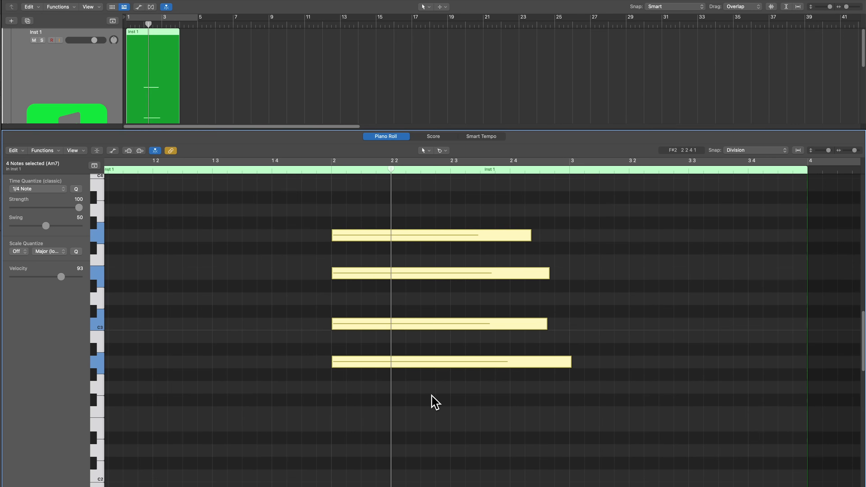
{"action": "key", "text": "super+z"}
- Use the Velocity tool to lower all chord notes together, set E3 to 61, raise C3 and lower A2 to 55
{"action": "left_click", "coordinate": [442, 151]}
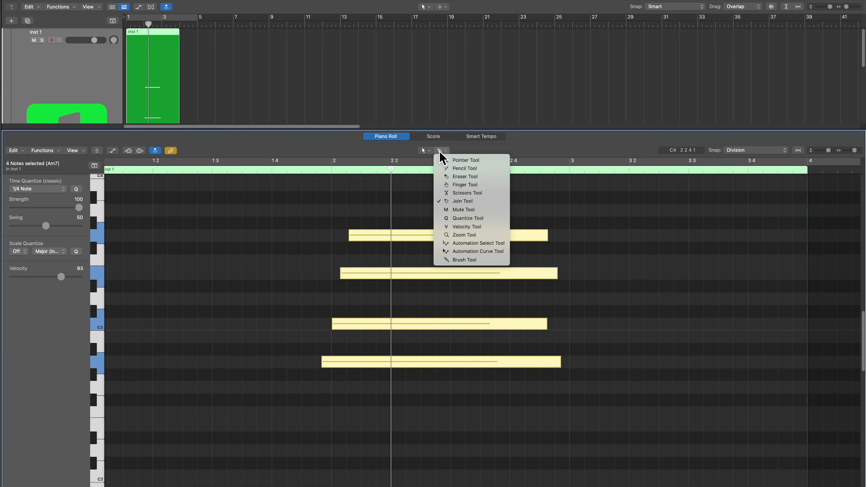
{"action": "left_click", "coordinate": [478, 226]}
{"action": "left_click_drag", "start_coordinate": [420, 239], "coordinate": [441, 387]}
{"action": "left_click", "coordinate": [466, 411]}
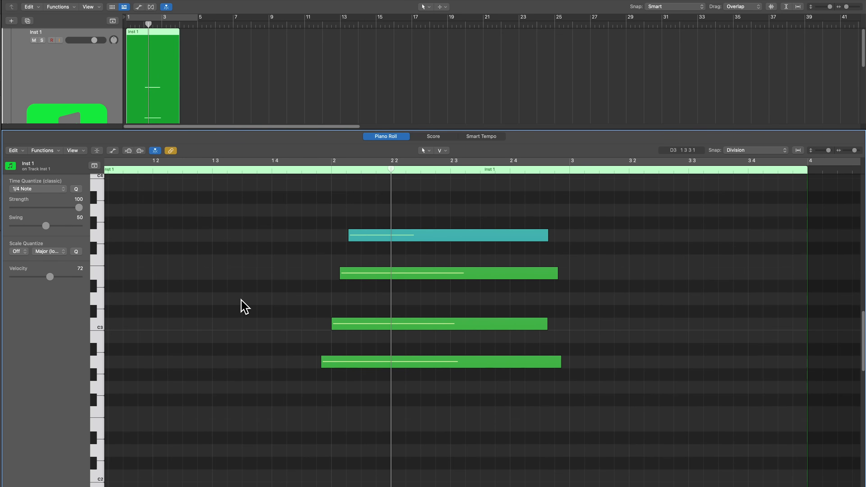
{"action": "left_click_drag", "start_coordinate": [386, 278], "coordinate": [386, 298]}
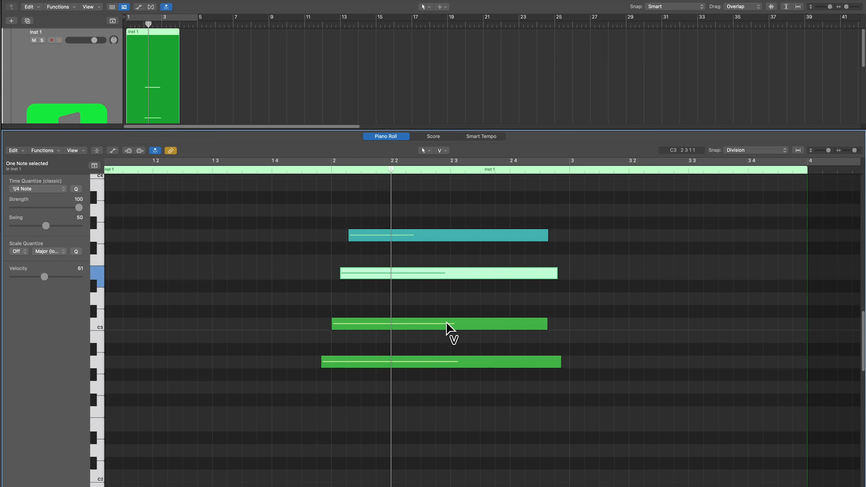
{"action": "left_click_drag", "start_coordinate": [448, 328], "coordinate": [448, 307]}
{"action": "left_click_drag", "start_coordinate": [435, 358], "coordinate": [427, 389]}
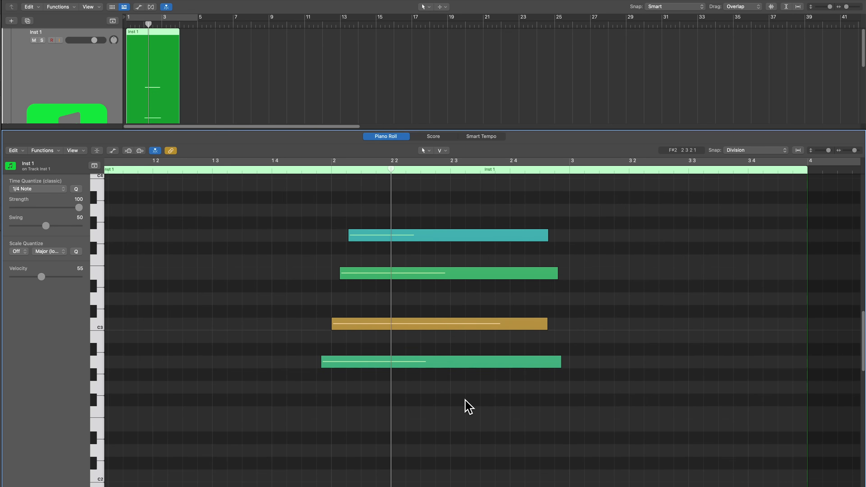
- Zoom into the area around the four chord notes and return to the previous zoom level
{"action": "key", "text": "t"}
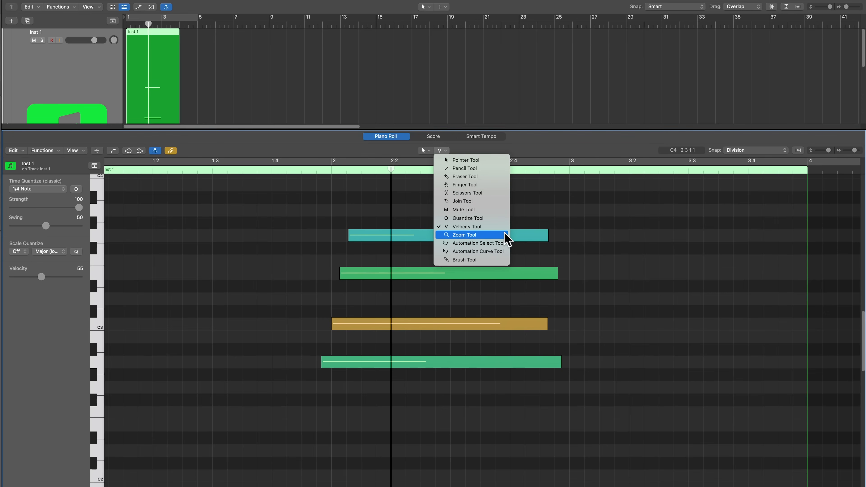
{"action": "left_click", "coordinate": [572, 206]}
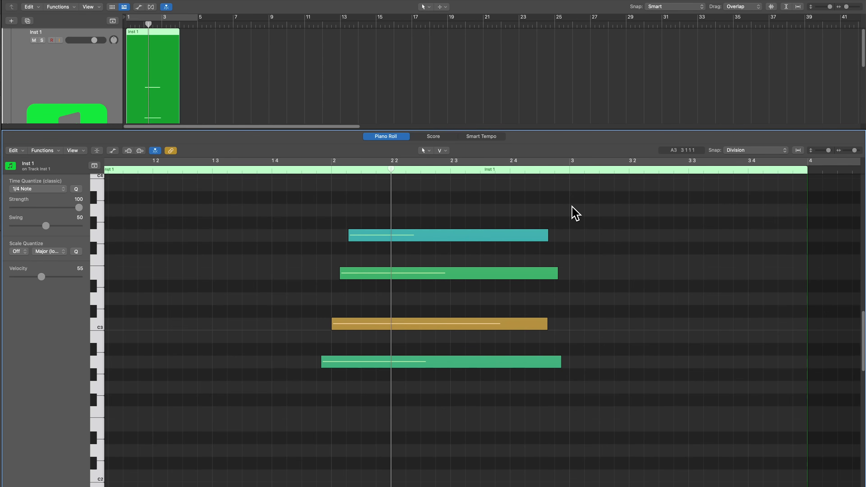
{"action": "left_click_drag", "start_coordinate": [595, 202], "coordinate": [290, 395]}
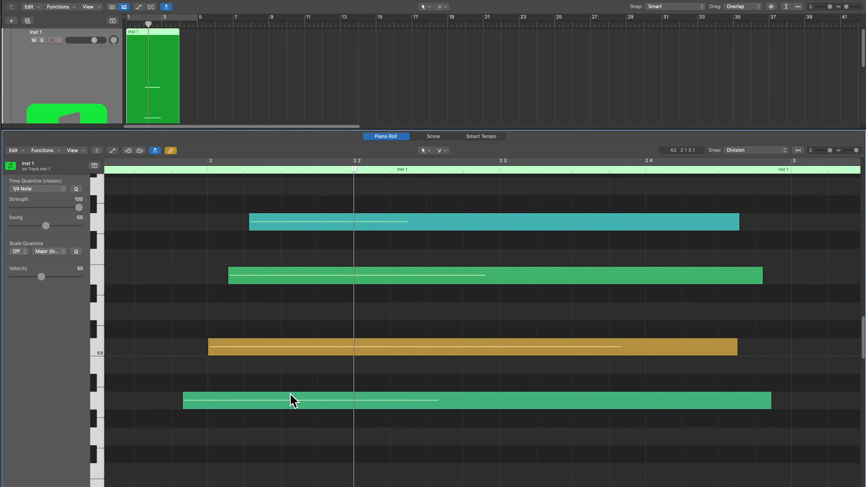
{"action": "left_click", "coordinate": [170, 227], "text": "ctrl+alt"}
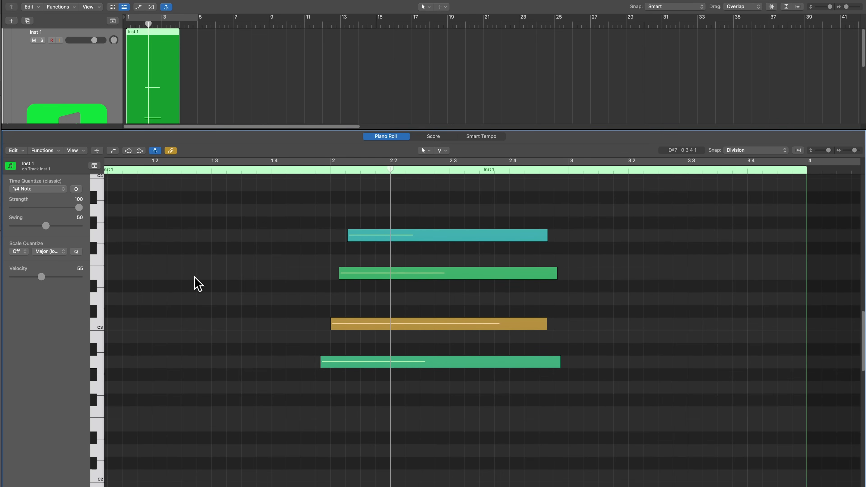
- Zoom the Piano Roll out and in horizontally and vertically, and scroll it sideways around the chord
{"action": "key", "text": "super+Left"}
{"action": "key", "text": "super+Left"}
{"action": "key", "text": "super+Left"}
{"action": "key", "text": "super+Left"}
{"action": "key", "text": "super+Right"}
{"action": "key", "text": "super+Right"}
{"action": "key", "text": "super+Right"}
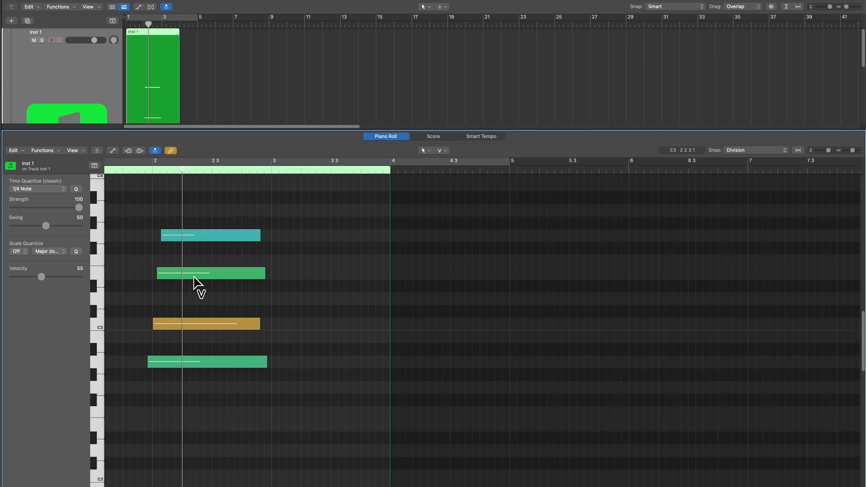
{"action": "key", "text": "super+Up"}
{"action": "key", "text": "super+Up"}
{"action": "key", "text": "super+Down"}
{"action": "key", "text": "super+Down"}
{"action": "key", "text": "super+Right"}
{"action": "key", "text": "super+Right"}
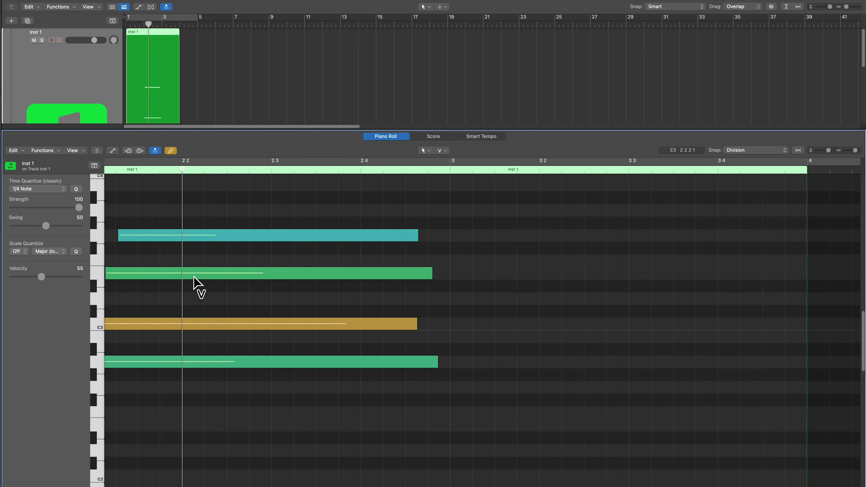
{"action": "scroll", "coordinate": [261, 321], "scroll_direction": "left", "scroll_amount": 10}
{"action": "scroll", "coordinate": [263, 310], "scroll_direction": "right", "scroll_amount": 1}
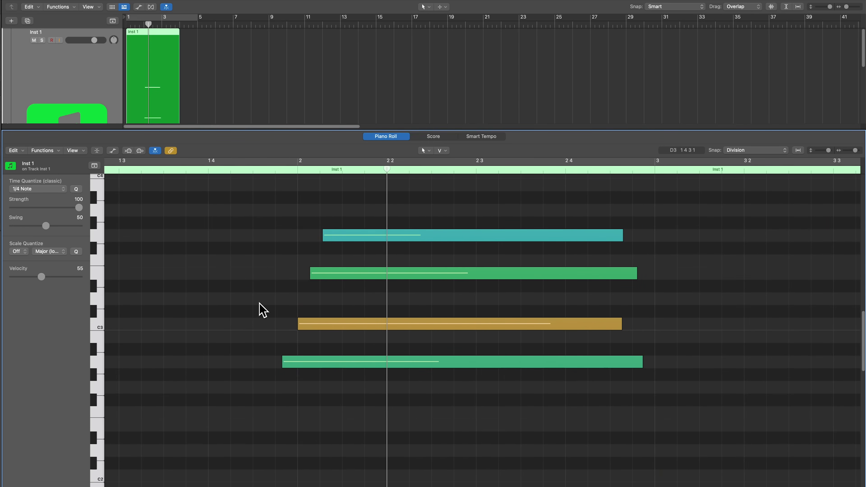
- Choose the Brush tool, clear the chord notes, set Time Quantize to 1/8 Note and paint G3 notes from 2 to 3
{"action": "left_click", "coordinate": [441, 150]}
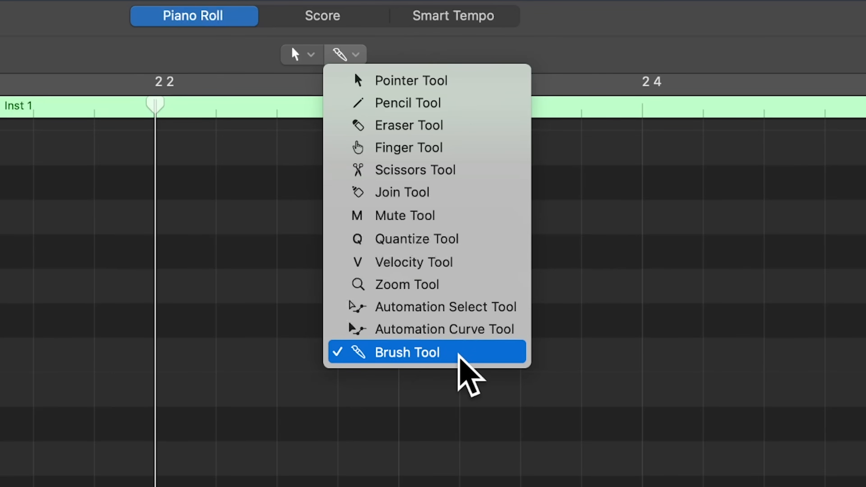
{"action": "left_click", "coordinate": [458, 355]}
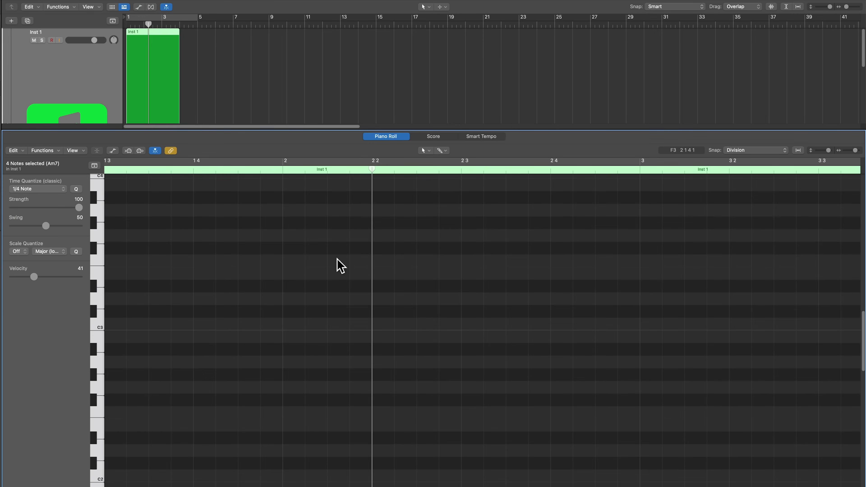
{"action": "left_click", "coordinate": [53, 188]}
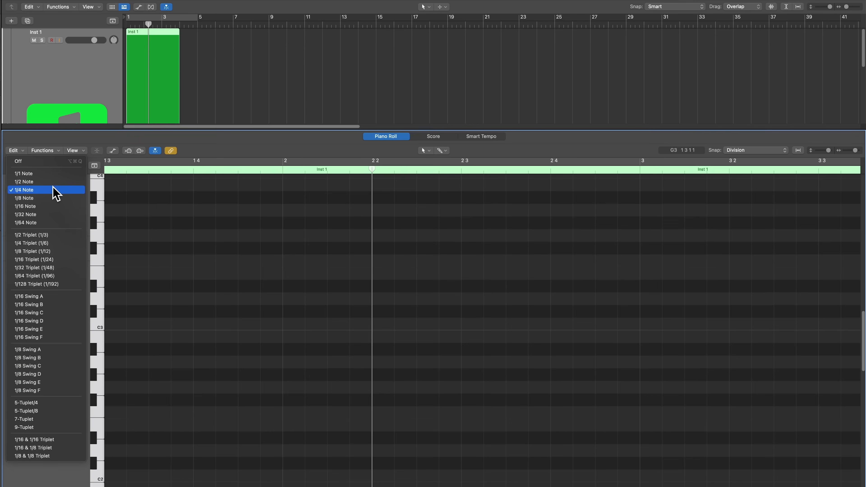
{"action": "left_click", "coordinate": [58, 198]}
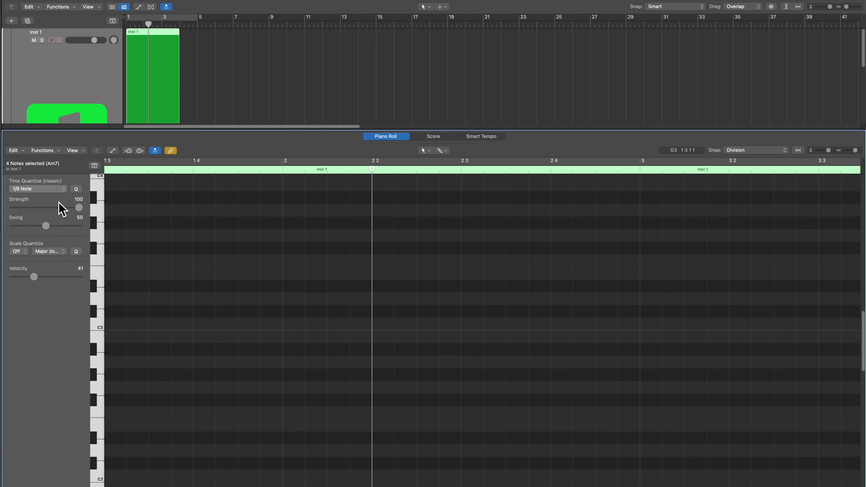
{"action": "left_click_drag", "start_coordinate": [287, 236], "coordinate": [618, 236]}
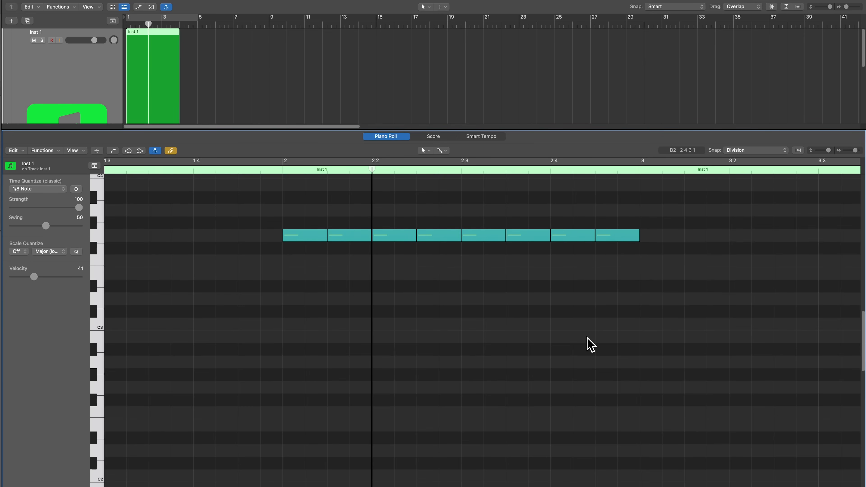
- Set Time Quantize to 1/16 Note, paint F3 notes from 2 to 3, and erase both painted rows with the Brush tool
{"action": "left_click", "coordinate": [37, 190]}
{"action": "left_click", "coordinate": [40, 199]}
{"action": "left_click_drag", "start_coordinate": [290, 262], "coordinate": [627, 266]}
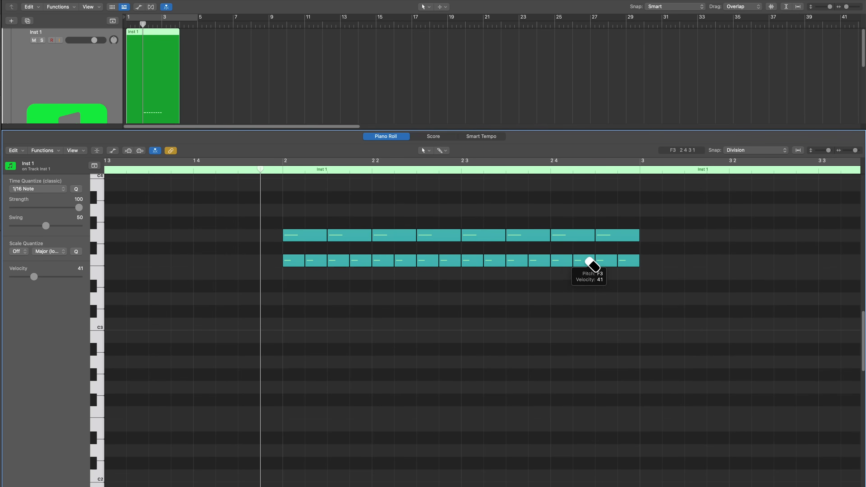
{"action": "left_click_drag", "start_coordinate": [625, 238], "coordinate": [574, 233]}
{"action": "mouse_move", "coordinate": [485, 235]}
{"action": "left_mouse_down"}
{"action": "mouse_move", "coordinate": [340, 241]}
{"action": "mouse_move", "coordinate": [611, 252]}
{"action": "mouse_move", "coordinate": [615, 260]}
{"action": "mouse_move", "coordinate": [307, 262]}
{"action": "left_mouse_up"}
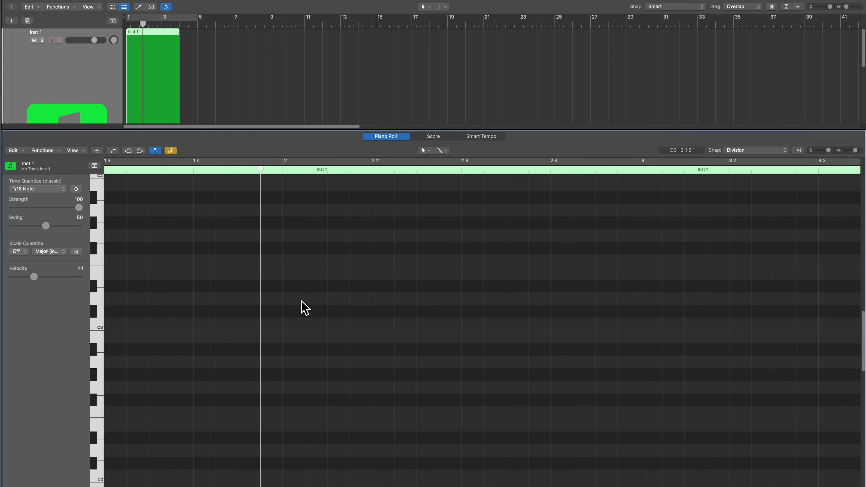
- Paint a row of 1/16 F3 notes from 2 to 3 2 with the Brush tool, varying their velocities along the stroke
{"action": "left_click", "coordinate": [289, 262]}
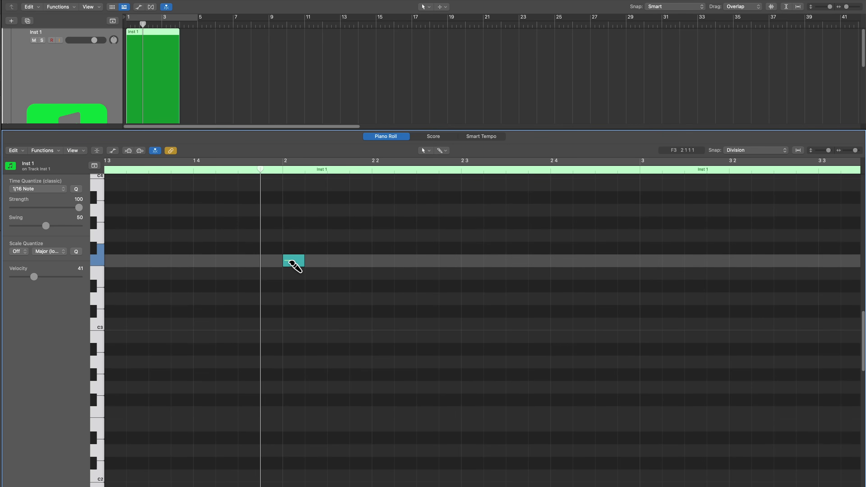
{"action": "mouse_move", "coordinate": [290, 261]}
{"action": "left_mouse_down"}
{"action": "mouse_move", "coordinate": [319, 241]}
{"action": "mouse_move", "coordinate": [318, 222]}
{"action": "mouse_move", "coordinate": [334, 223]}
{"action": "mouse_move", "coordinate": [338, 257]}
{"action": "mouse_move", "coordinate": [361, 269]}
{"action": "mouse_move", "coordinate": [357, 281]}
{"action": "mouse_move", "coordinate": [380, 283]}
{"action": "mouse_move", "coordinate": [389, 244]}
{"action": "mouse_move", "coordinate": [406, 245]}
{"action": "mouse_move", "coordinate": [408, 274]}
{"action": "mouse_move", "coordinate": [431, 309]}
{"action": "mouse_move", "coordinate": [441, 207]}
{"action": "mouse_move", "coordinate": [489, 199]}
{"action": "mouse_move", "coordinate": [551, 275]}
{"action": "mouse_move", "coordinate": [696, 267]}
{"action": "mouse_move", "coordinate": [717, 215]}
{"action": "left_mouse_up"}
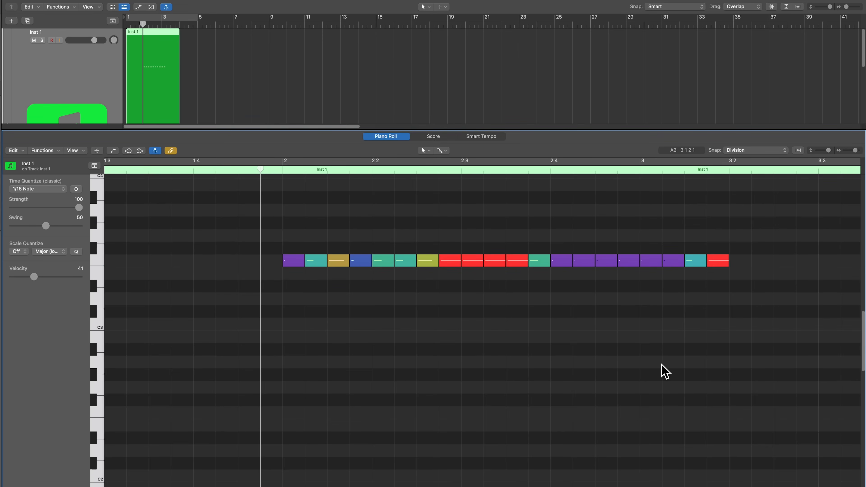
{"action": "left_click_drag", "start_coordinate": [764, 235], "coordinate": [295, 314]}
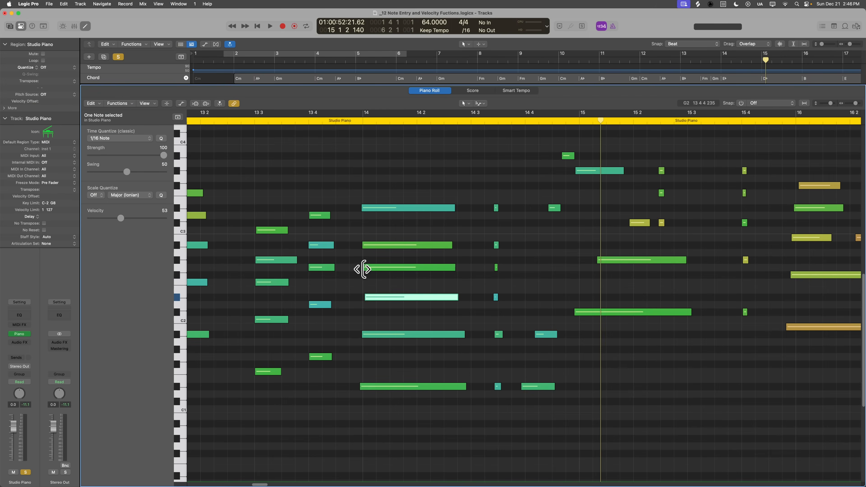
- In the Studio Piano region, trim the starts of the G2, A#2 and D#3 notes at bar 14 to begin slightly later
{"action": "left_click", "coordinate": [365, 267]}
{"action": "left_click", "coordinate": [366, 246]}
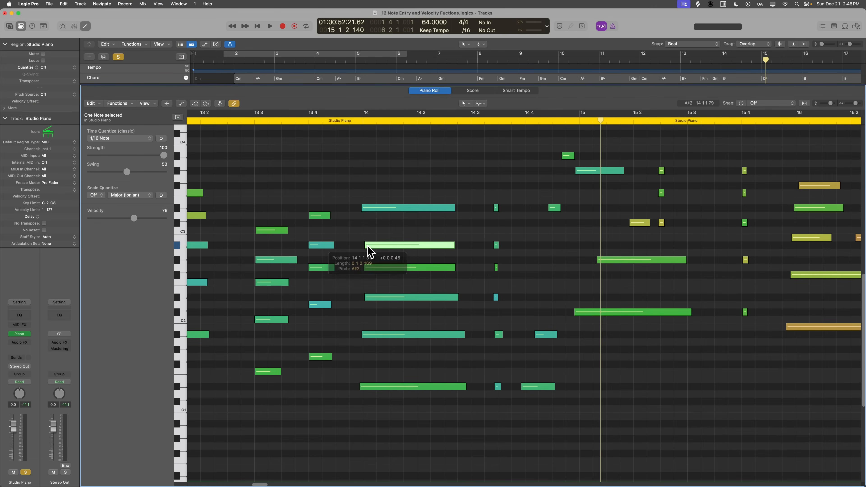
{"action": "left_click_drag", "start_coordinate": [362, 208], "coordinate": [370, 204]}
- Play the Studio Piano region from just before 13 4 and stop playback in bar 15
{"action": "left_click", "coordinate": [304, 119]}
{"action": "key", "text": "space"}
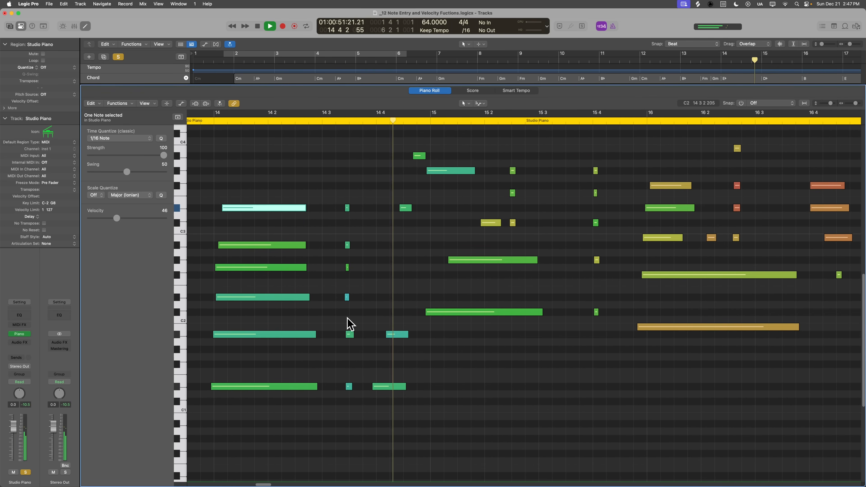
{"action": "key", "text": "space"}
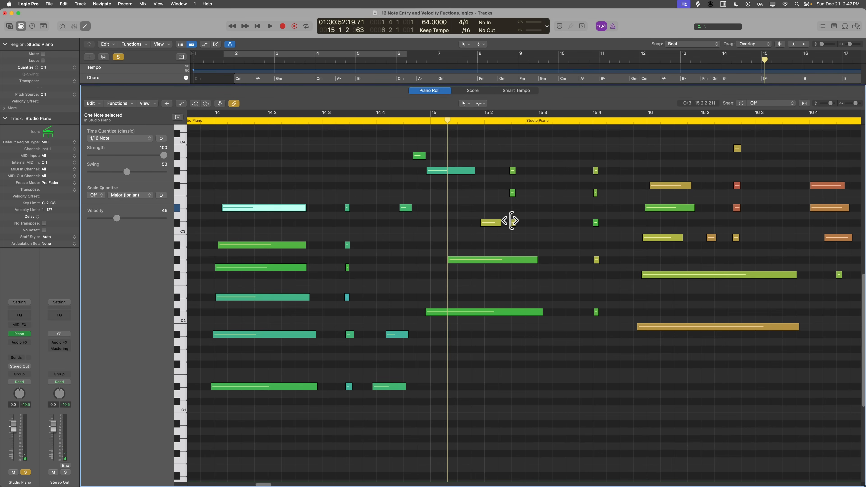
- Select the notes between the end of the bar 14 chord and 15 3, move them 64 ticks later and deselect them
{"action": "left_click_drag", "start_coordinate": [342, 158], "coordinate": [552, 433]}
{"action": "left_click_drag", "start_coordinate": [443, 317], "coordinate": [447, 315]}
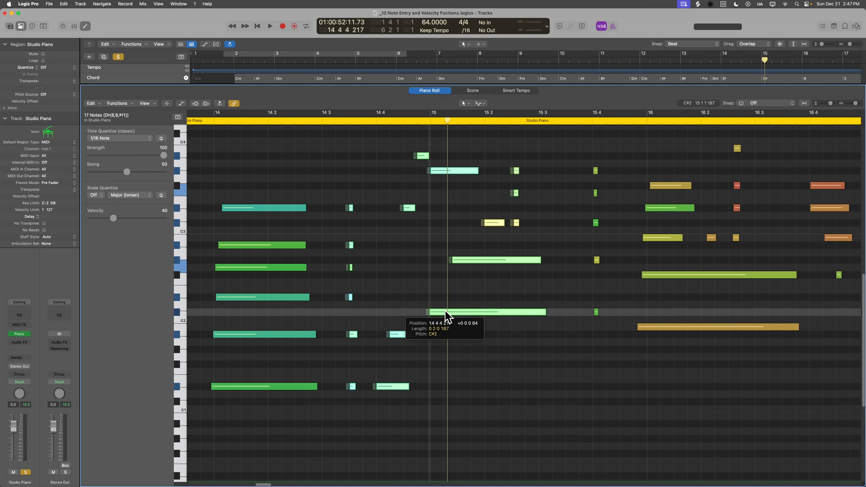
{"action": "left_click", "coordinate": [444, 402]}
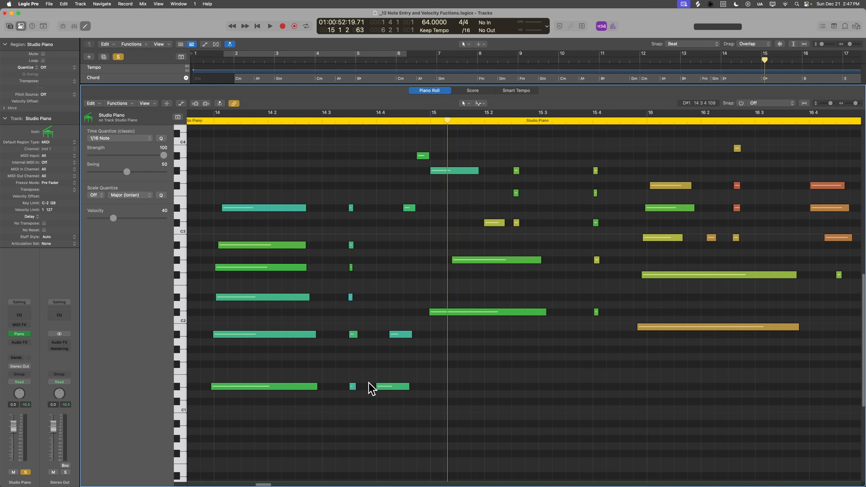